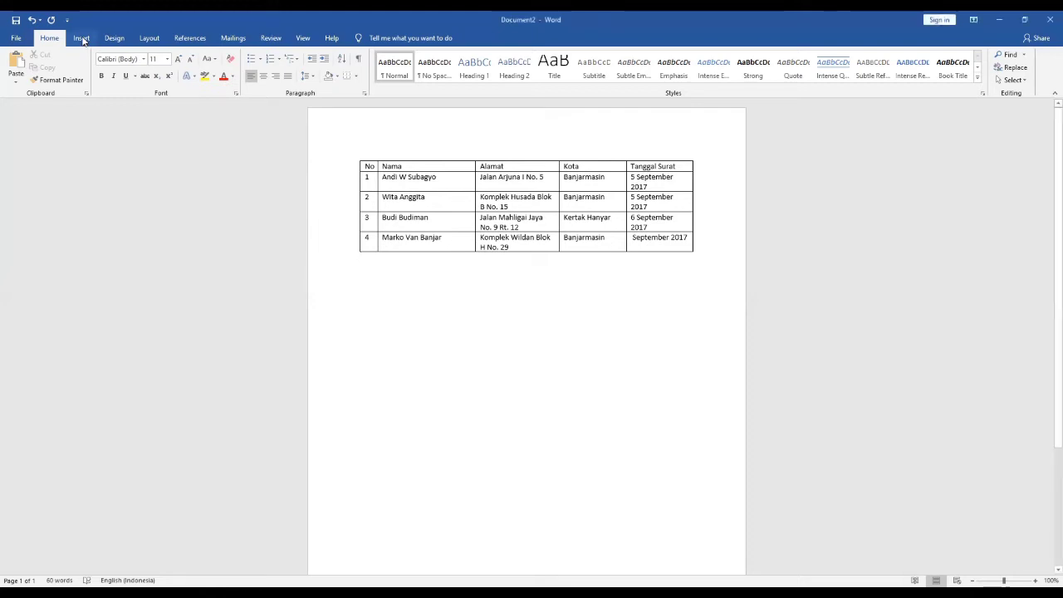
left_click(83, 41)
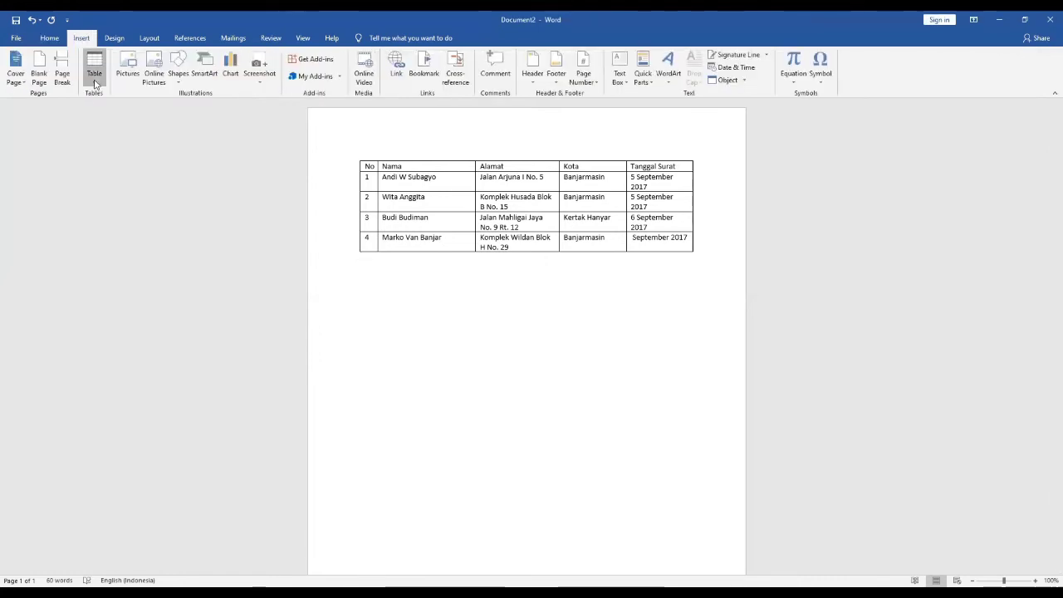
left_click(95, 81)
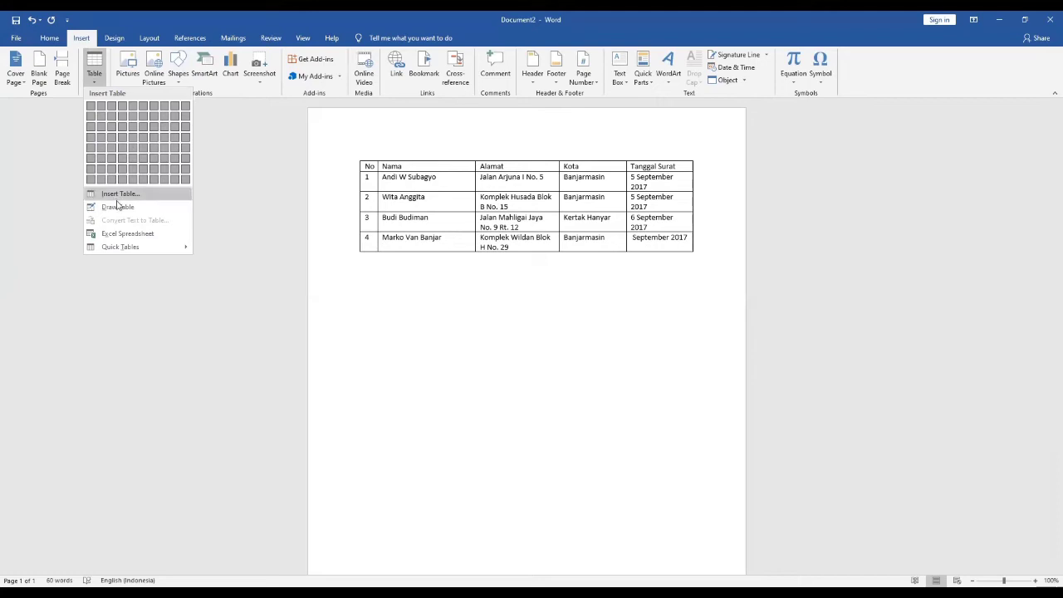
left_click(352, 171)
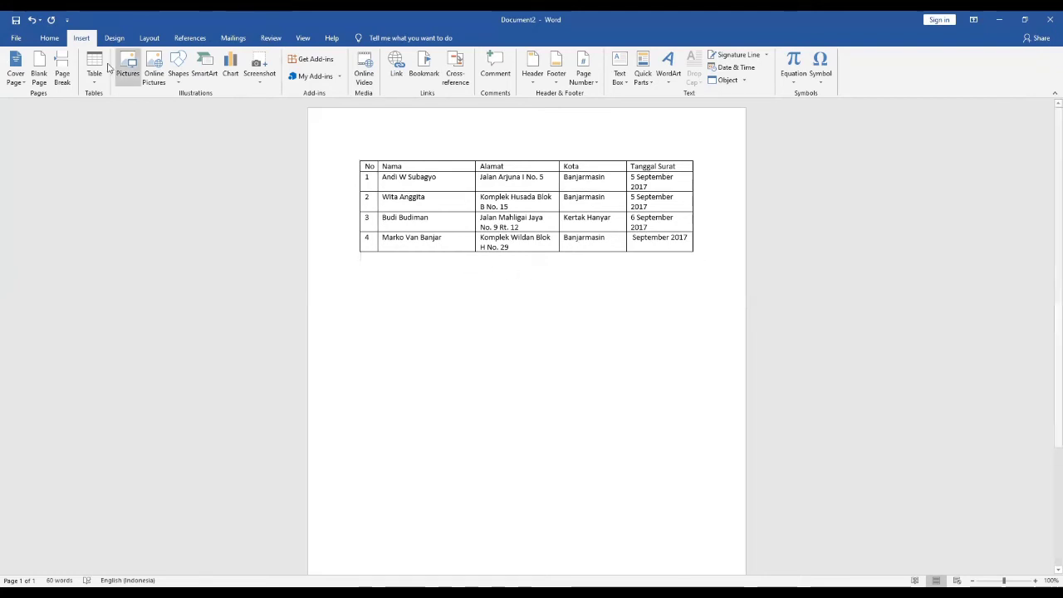
- Save the applicant table document as Daftar Data Pelamar in the APLIKOM_2021 folder, replacing the existing file
left_click(10, 39)
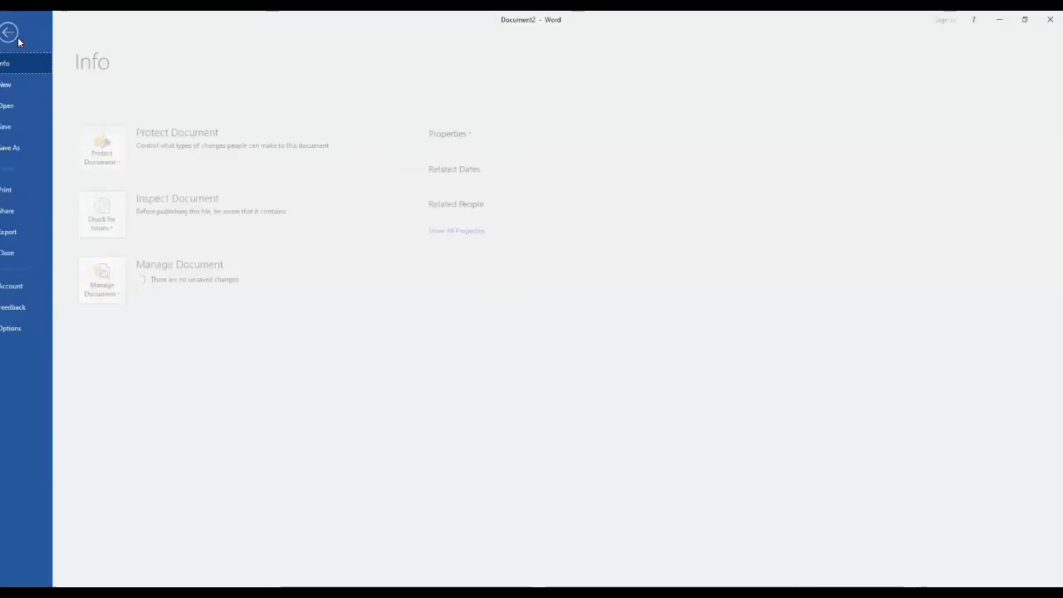
left_click(28, 147)
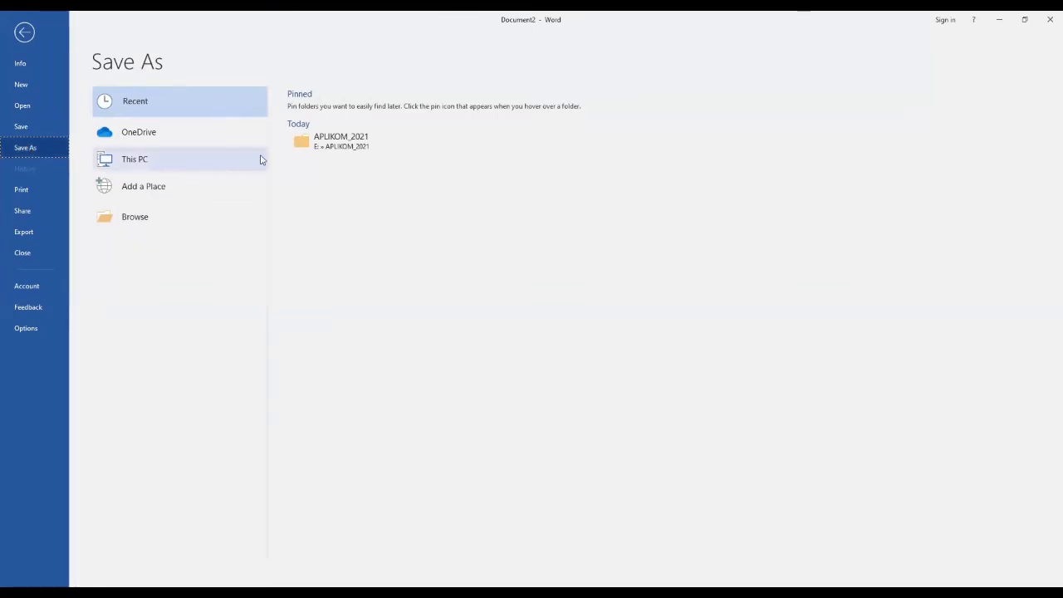
left_click(338, 149)
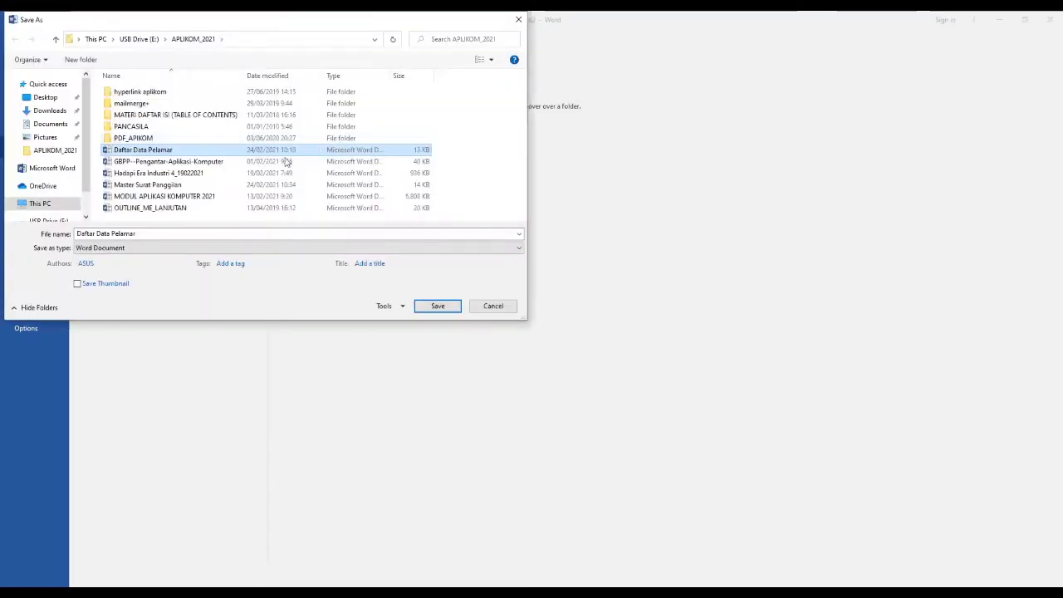
left_click(147, 233)
left_click(146, 232)
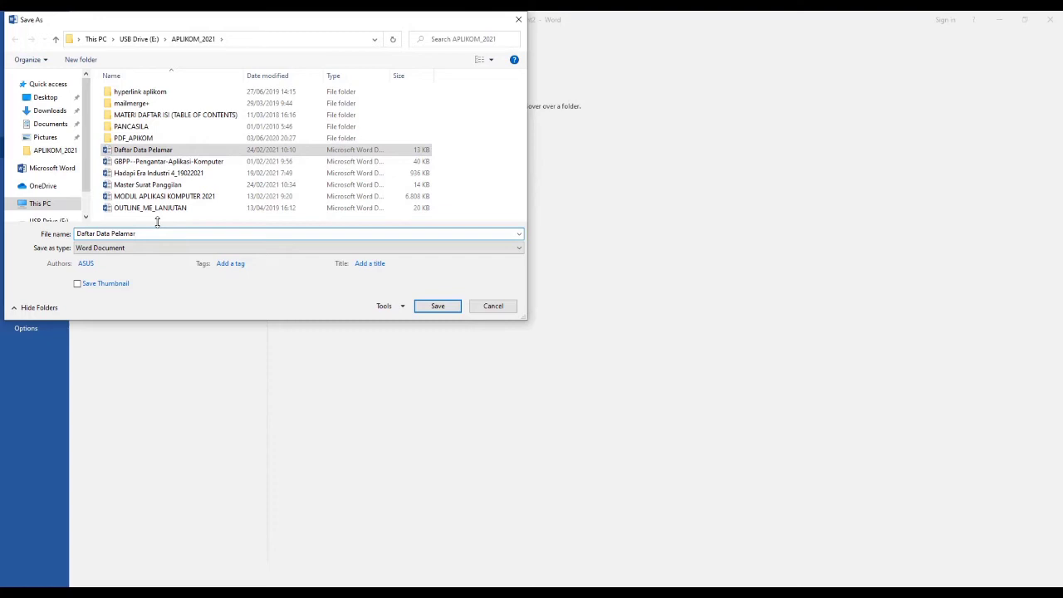
left_click(436, 306)
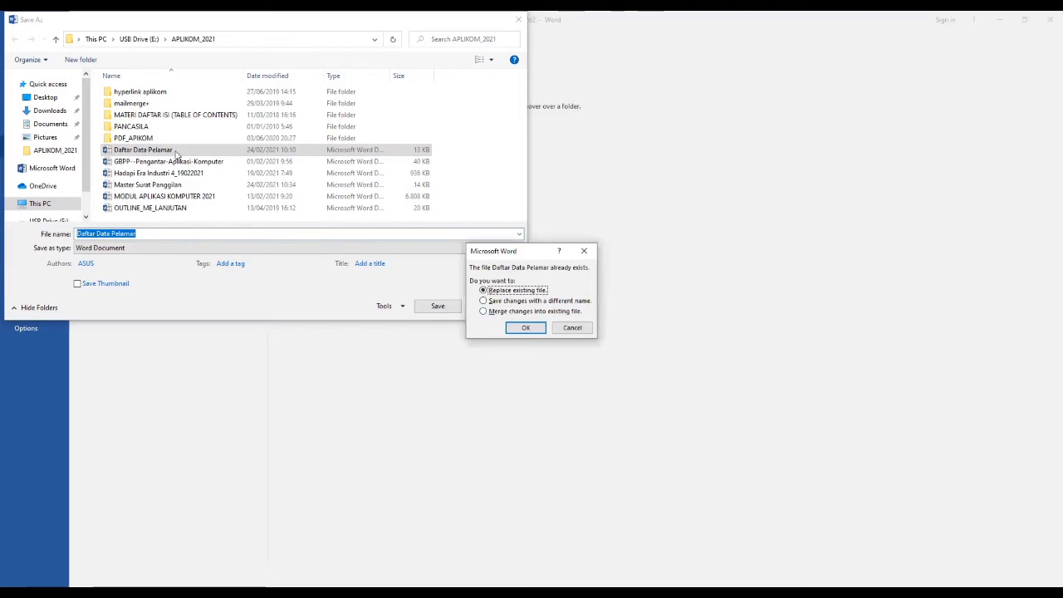
left_click(529, 330)
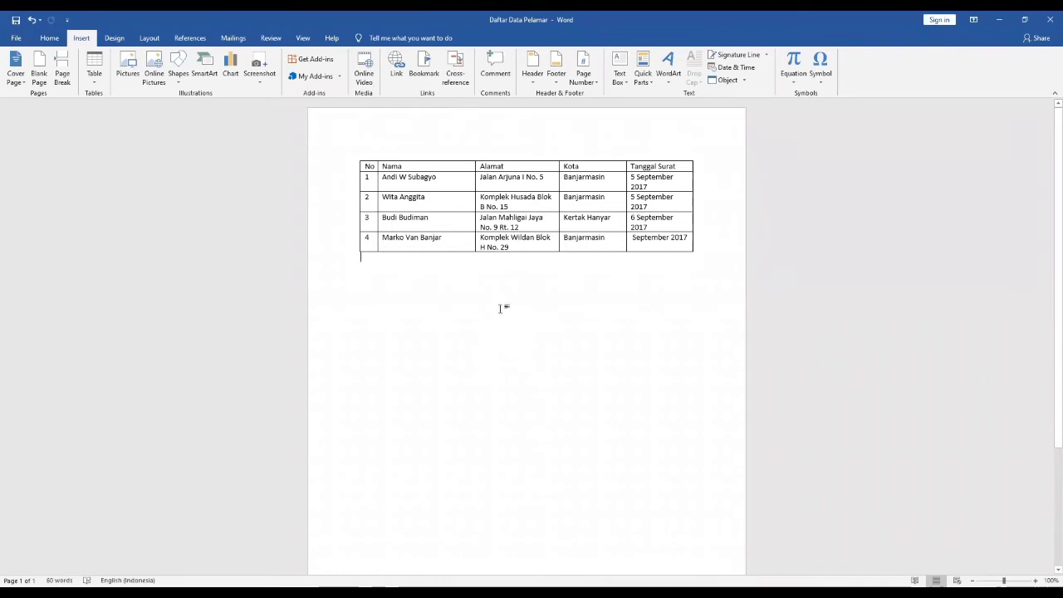
left_click(498, 295)
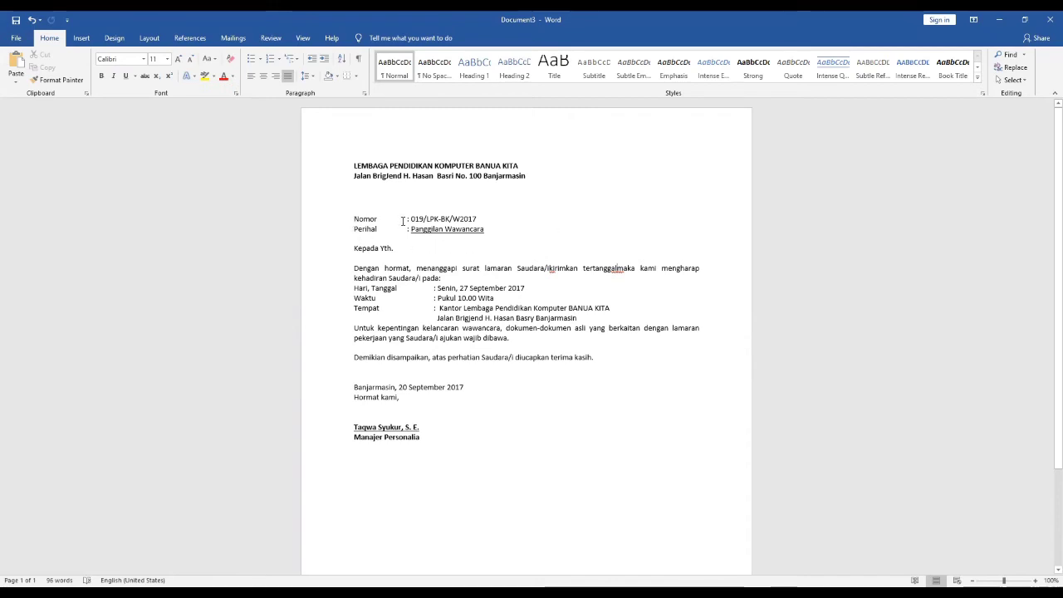
- Add an empty line below "Kepada Yth." and insert spaces before "kirimkan" and "maka" in the letter's opening sentence
left_click(436, 219)
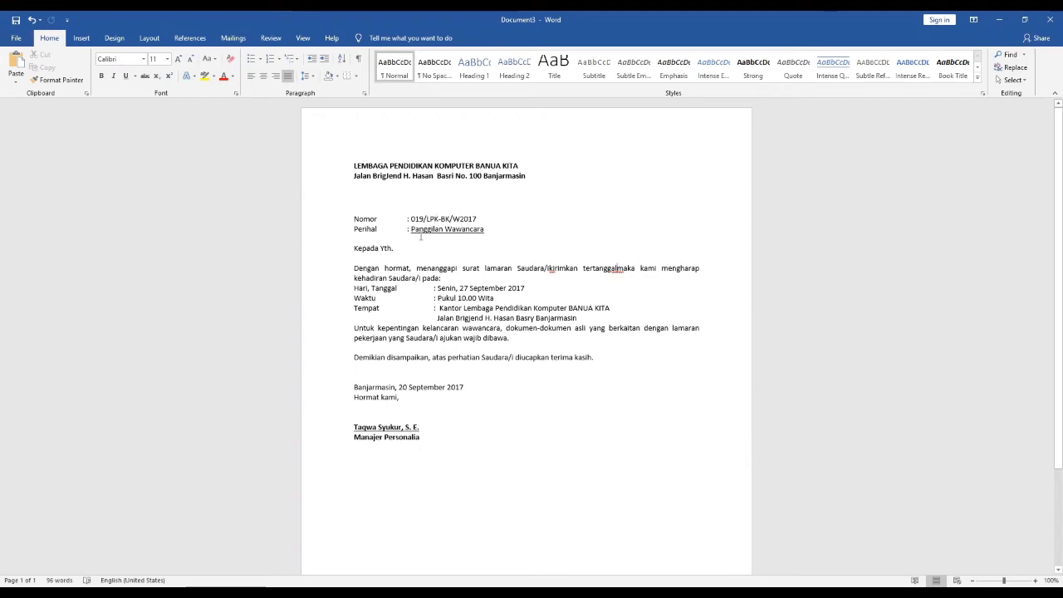
left_click(397, 248)
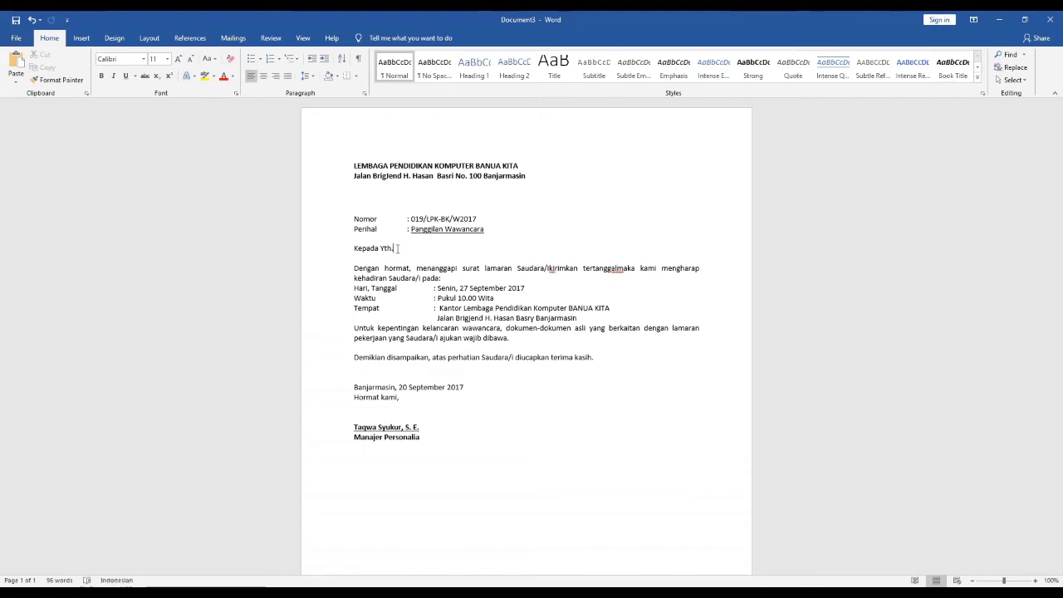
key("Return")
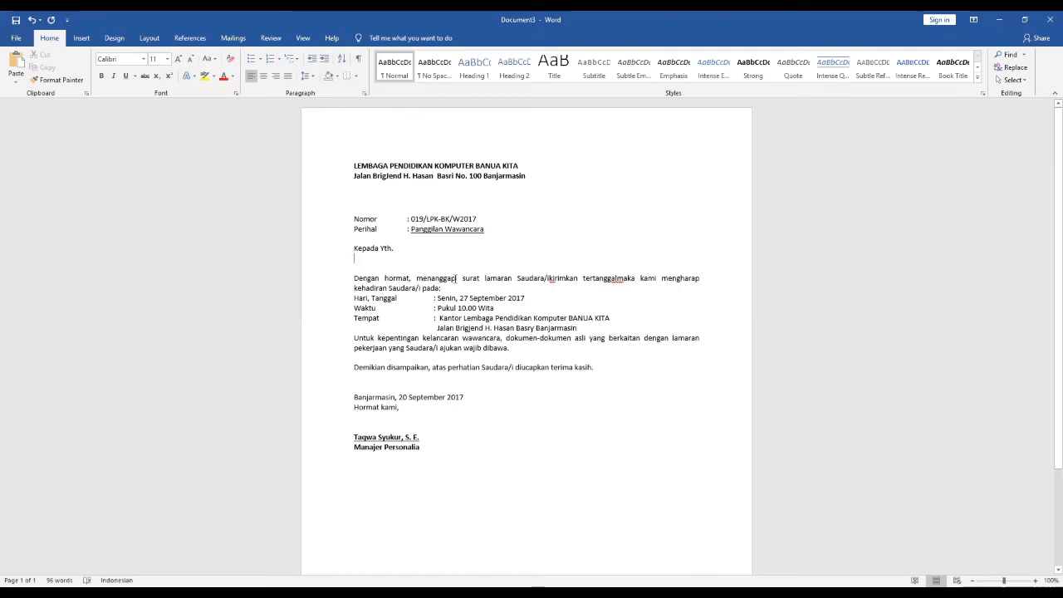
left_click(548, 277)
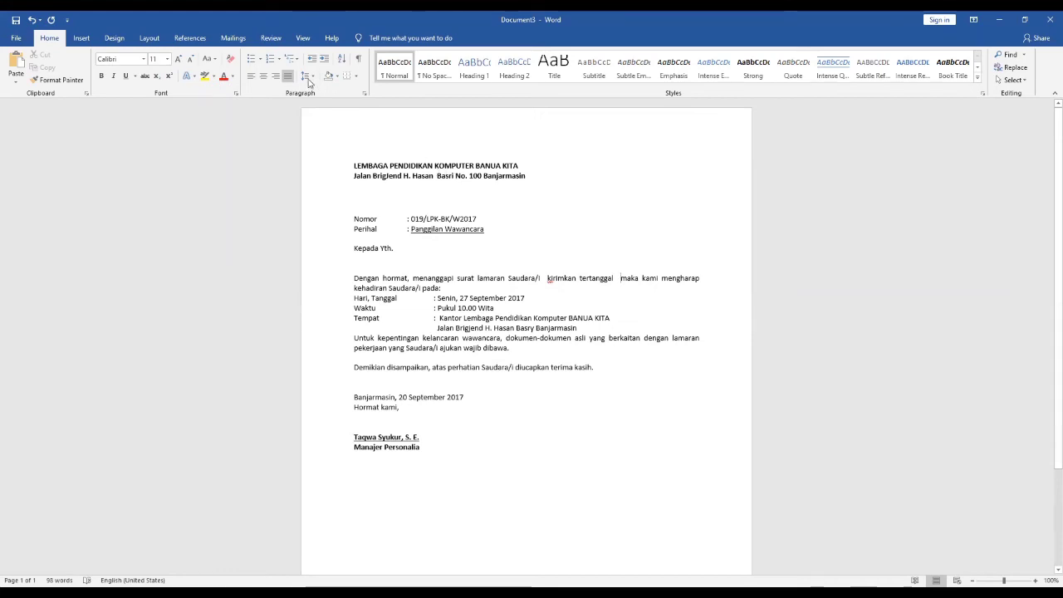
- Start the Step-by-Step Mail Merge Wizard for the interview letter
left_click(233, 39)
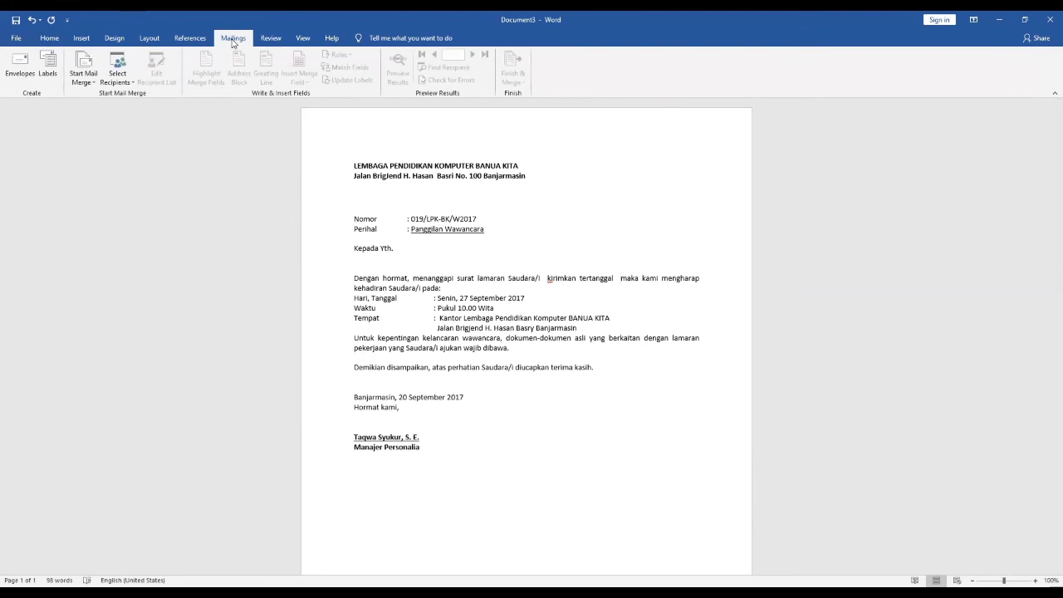
left_click(83, 81)
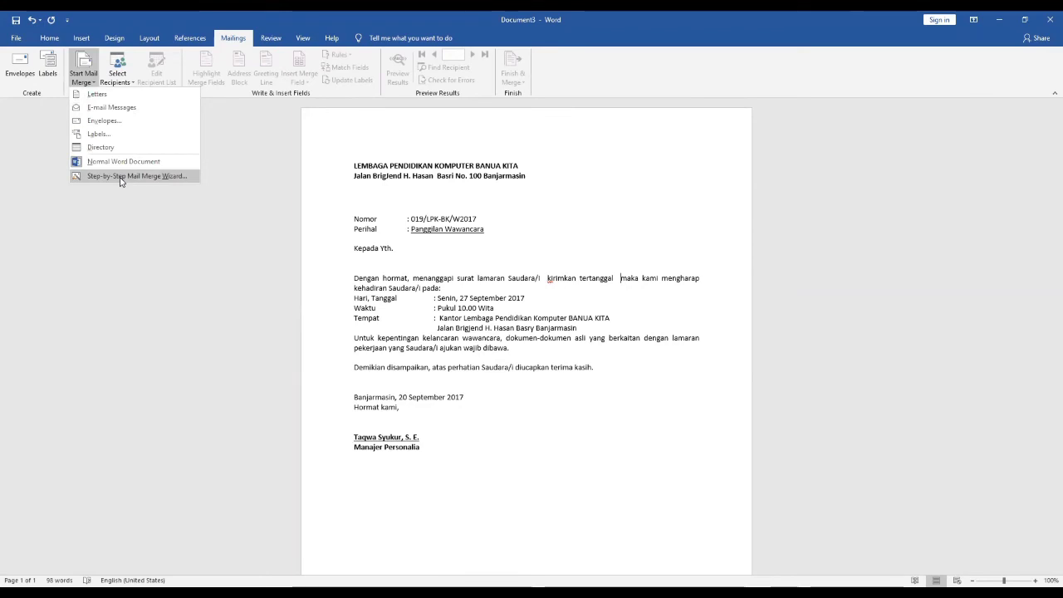
left_click(121, 177)
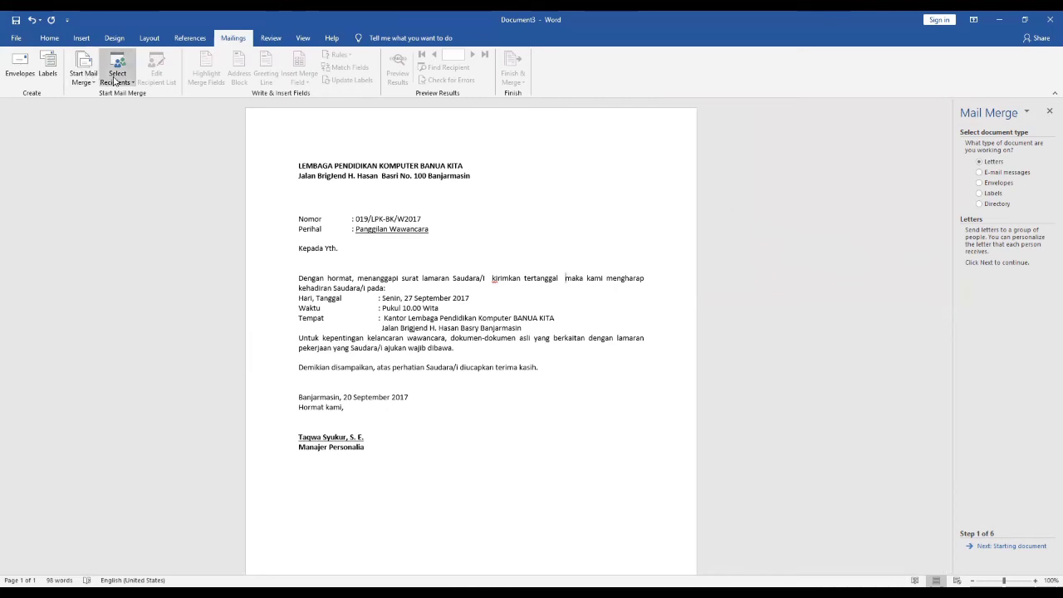
- Use the existing list Daftar Data Pelamar from the APLIKOM_2021 folder as the mail merge recipients
left_click(114, 80)
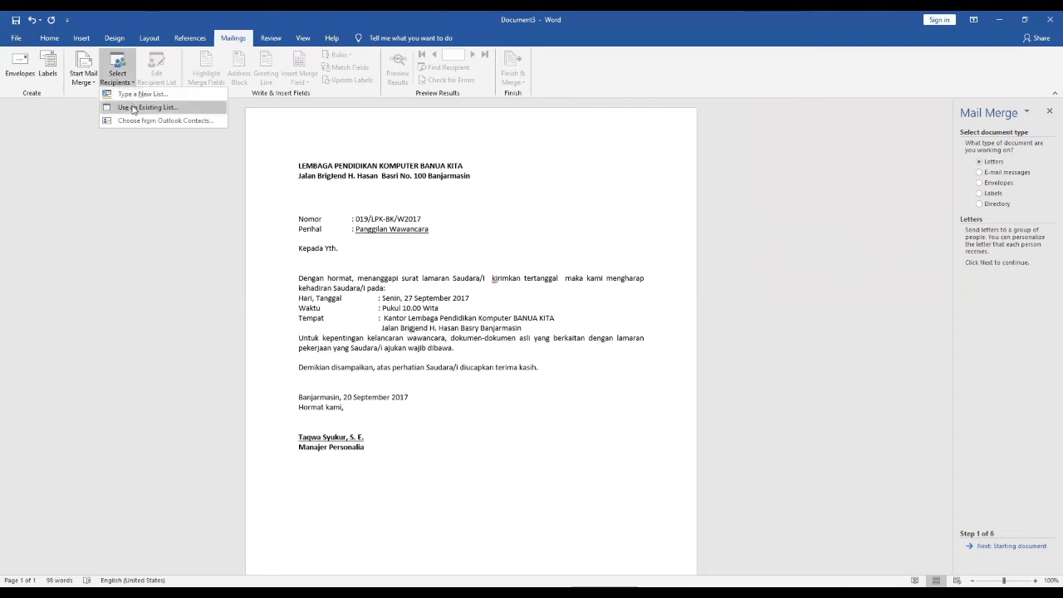
left_click(133, 108)
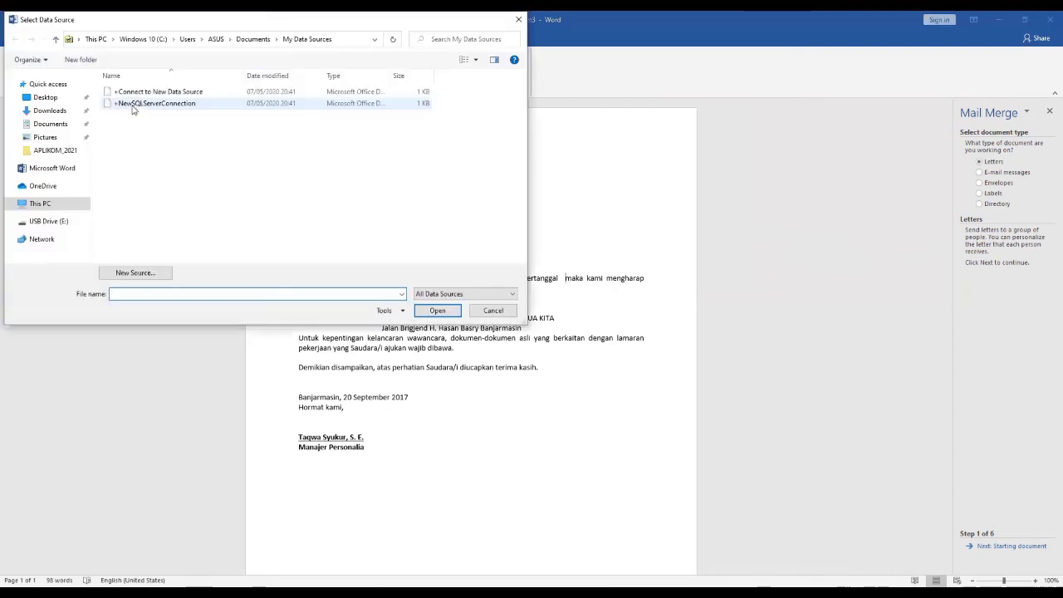
left_click(55, 150)
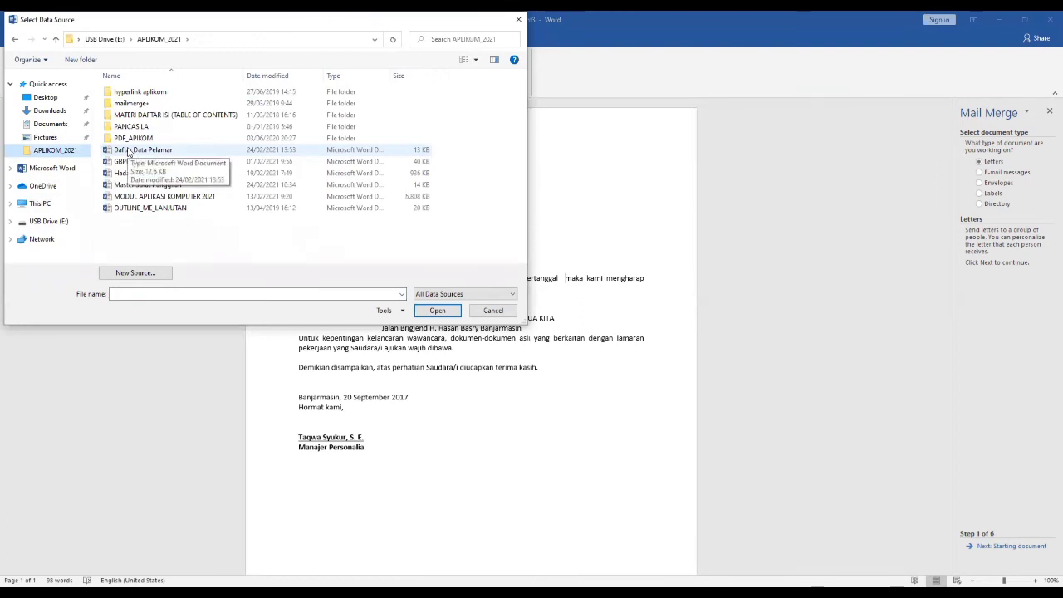
left_click(129, 150)
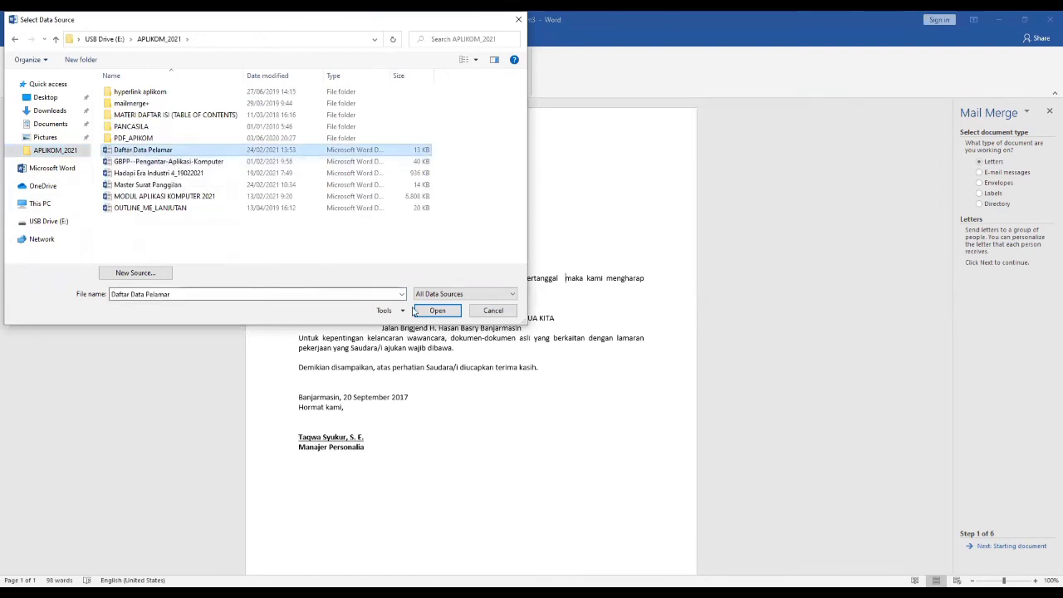
left_click(439, 311)
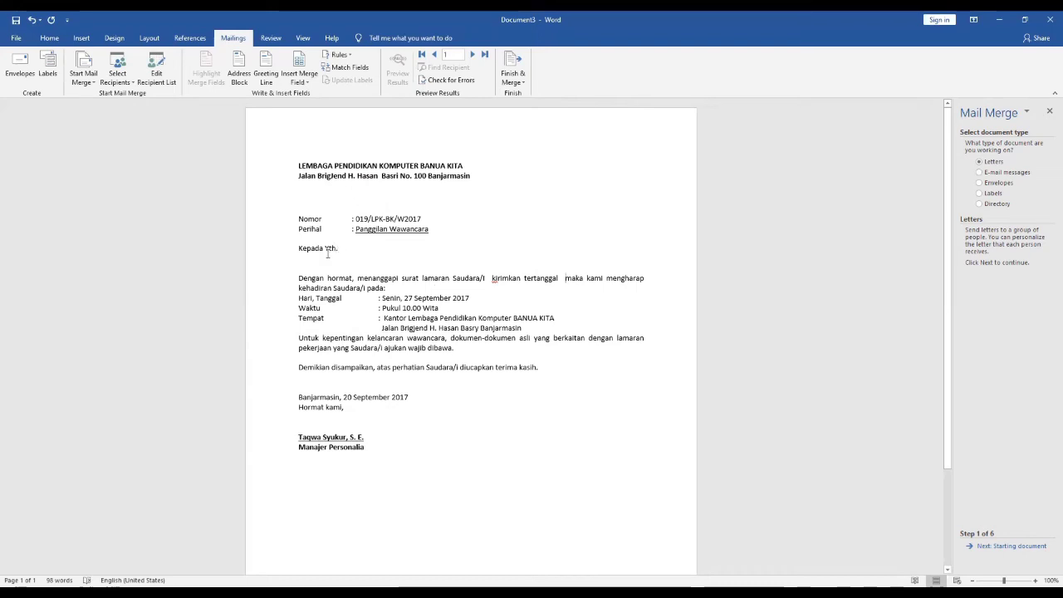
- Save the letter as Master Surat Panggilan in the APLIKOM_2021 folder, replacing the existing file
left_click(17, 38)
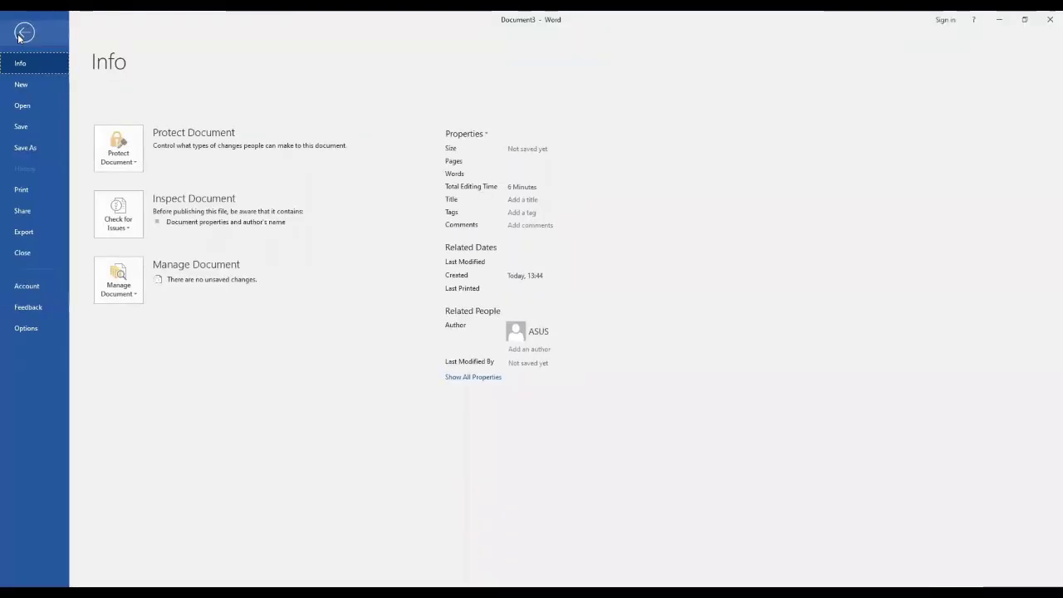
left_click(35, 150)
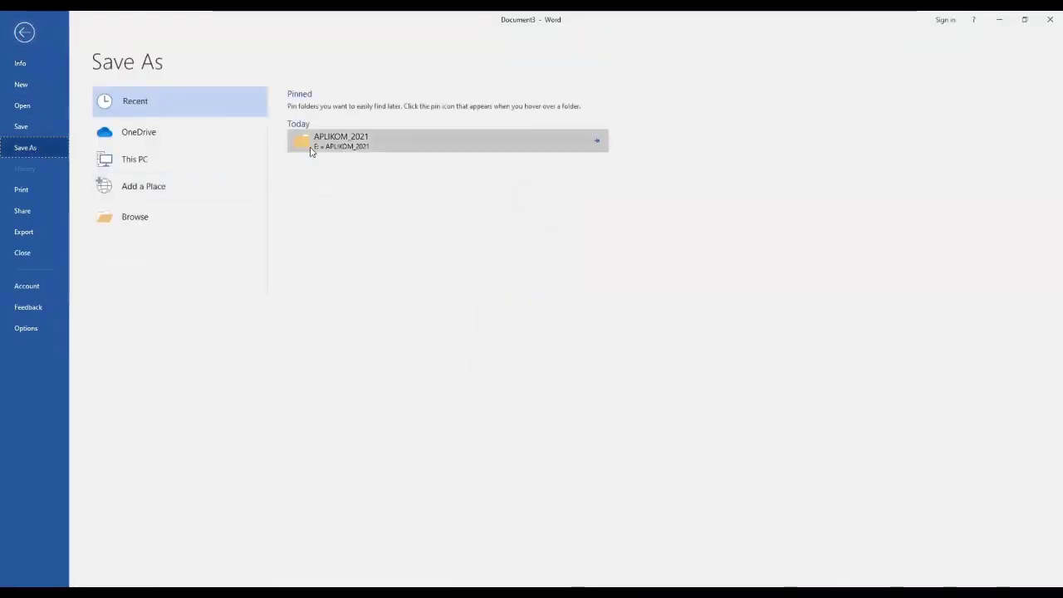
left_click(311, 141)
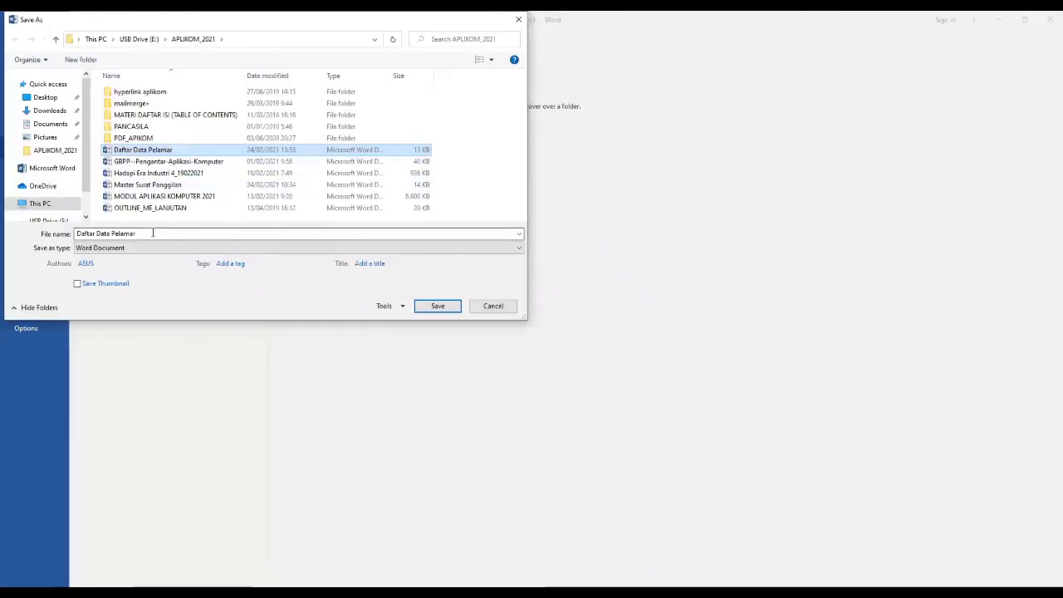
left_click(152, 234)
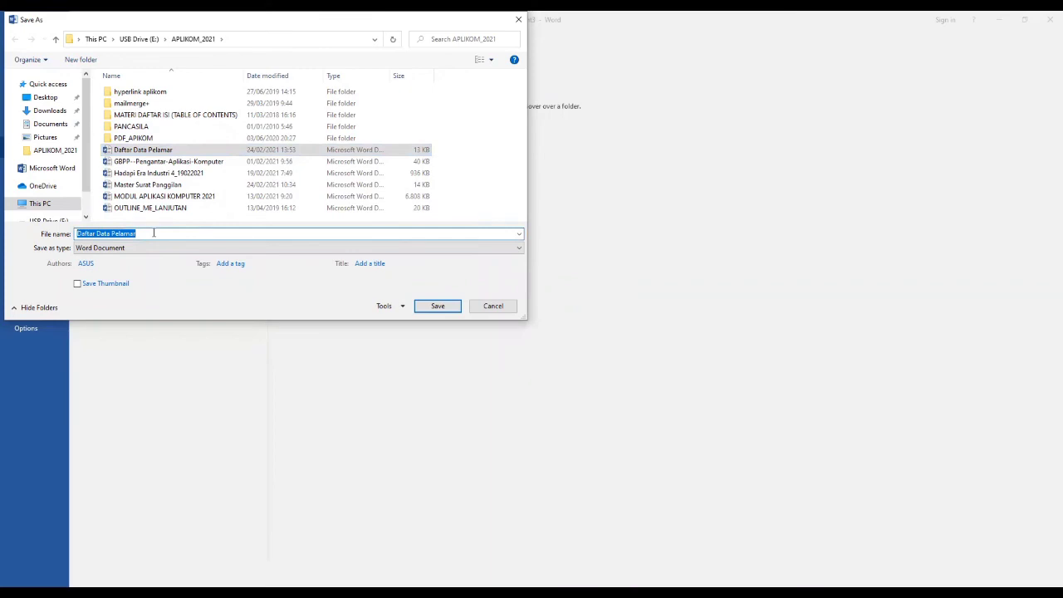
type("M")
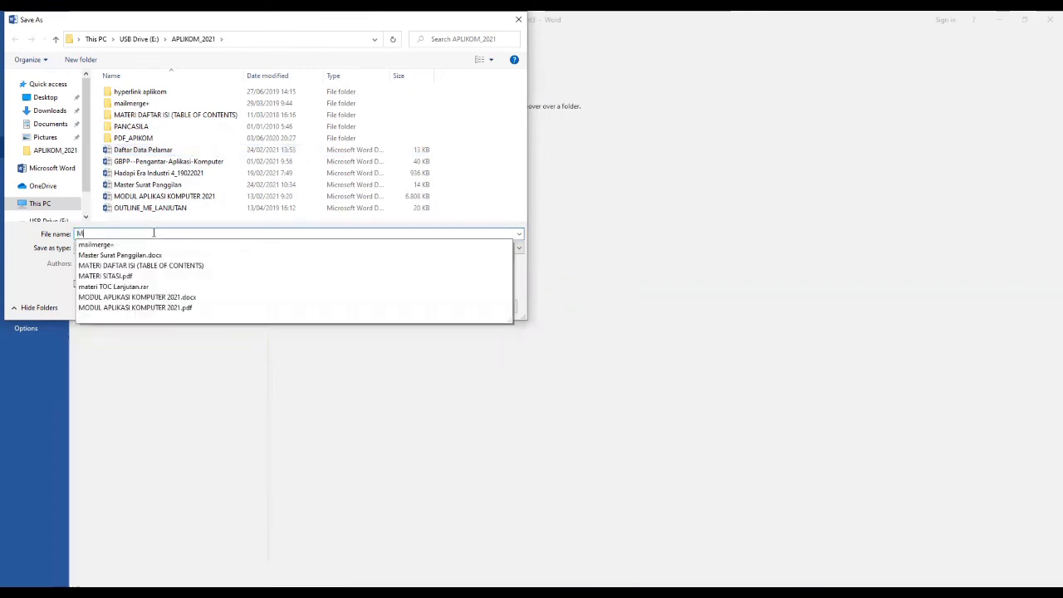
type("aster")
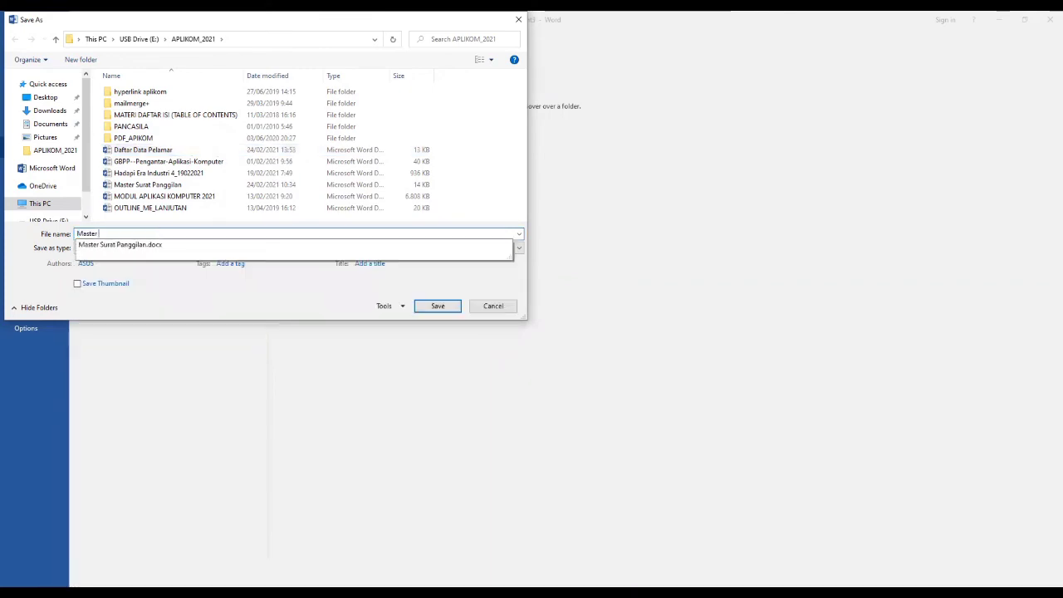
type(" Surat Panggilan")
left_click(431, 308)
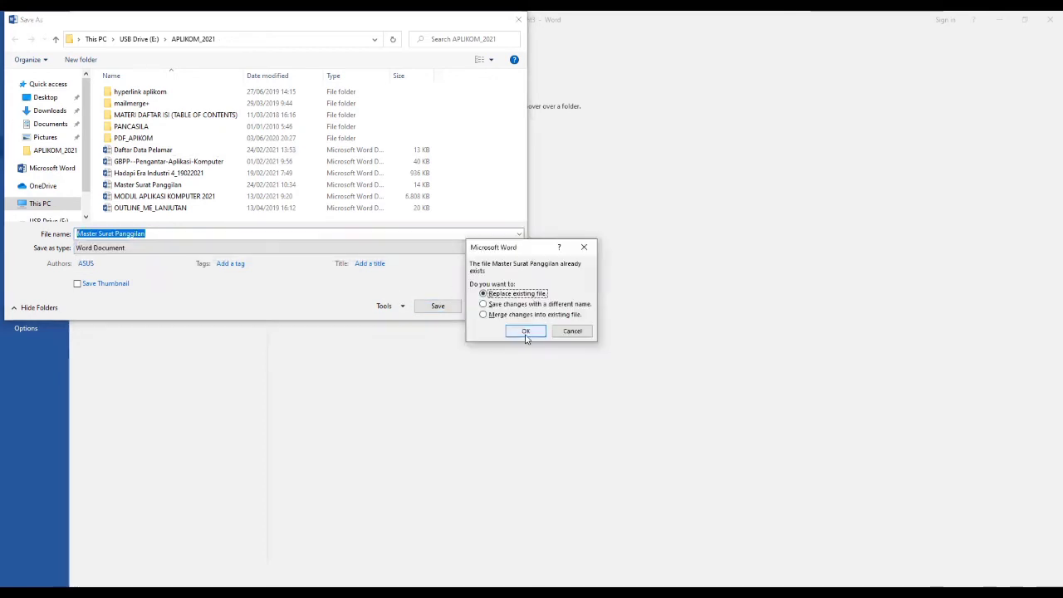
left_click(526, 330)
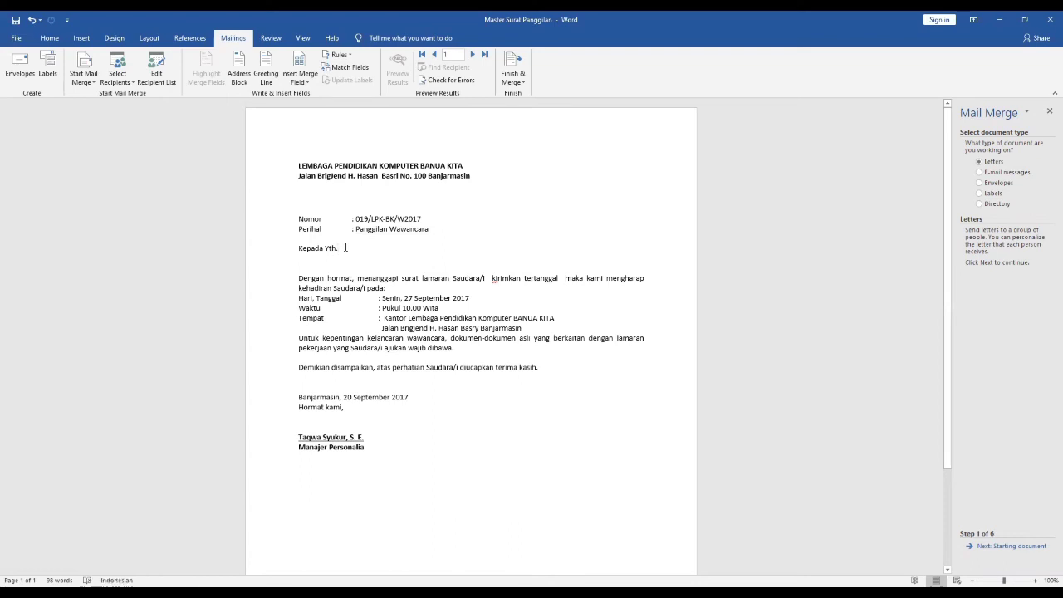
- Insert the Nama merge field on a new line directly below "Kepada Yth."
key("Return")
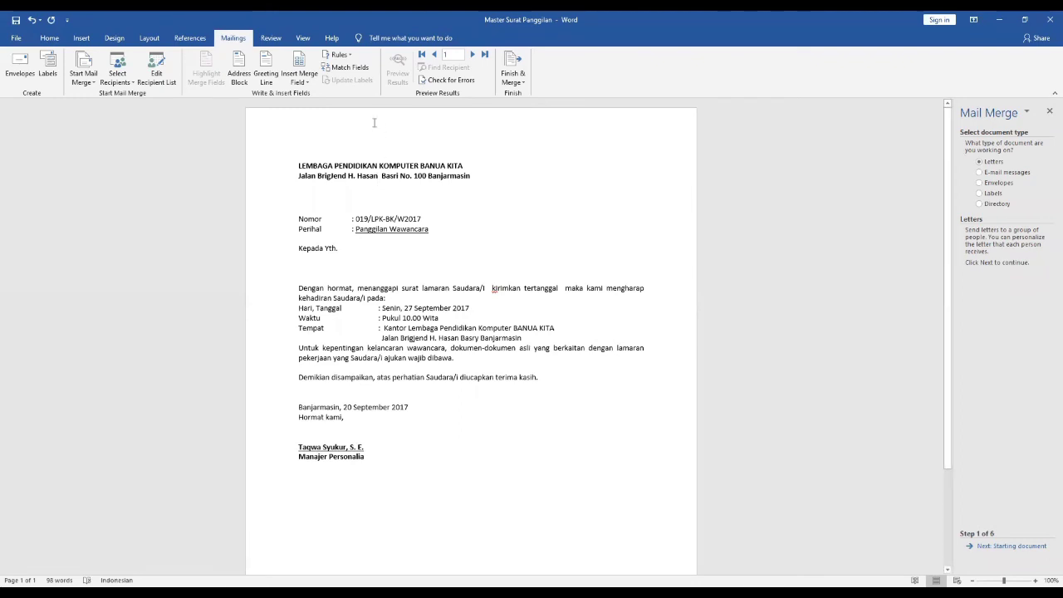
left_click(307, 83)
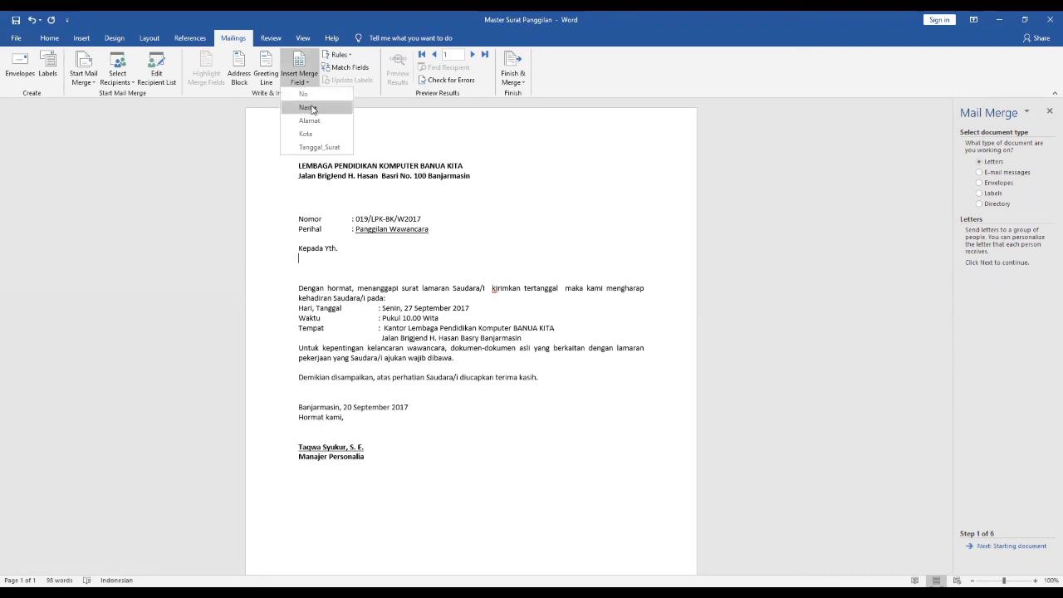
left_click(307, 107)
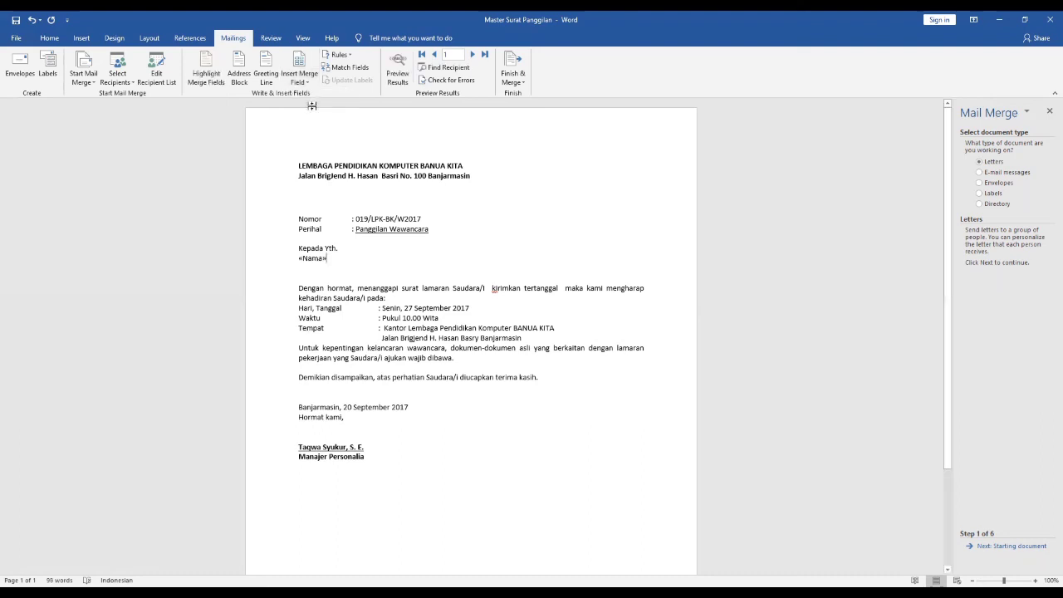
- Insert the Alamat merge field on a new line below the Nama field in the recipient block
key("Return")
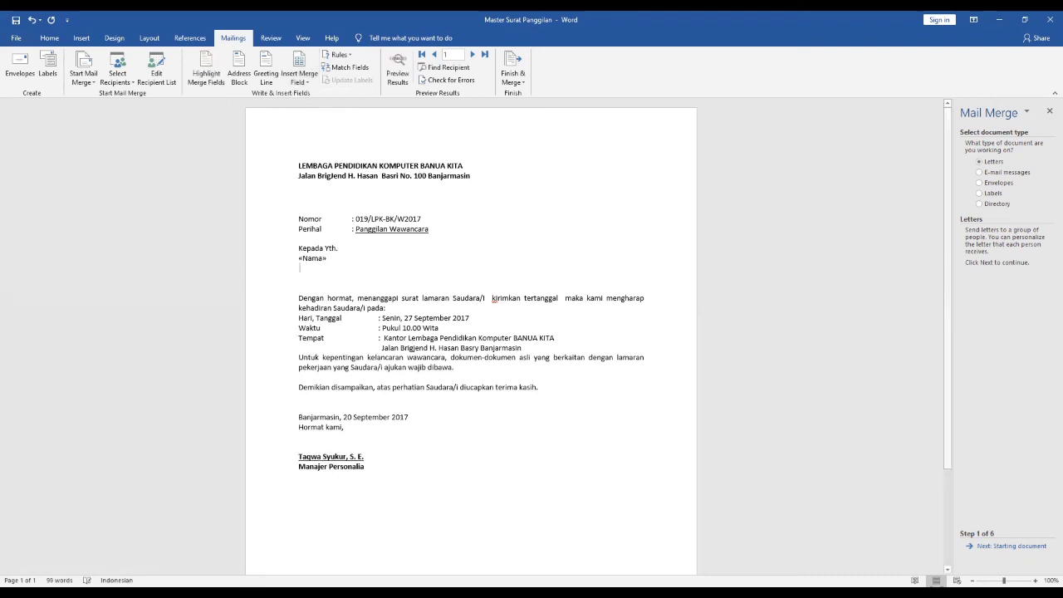
left_click(304, 75)
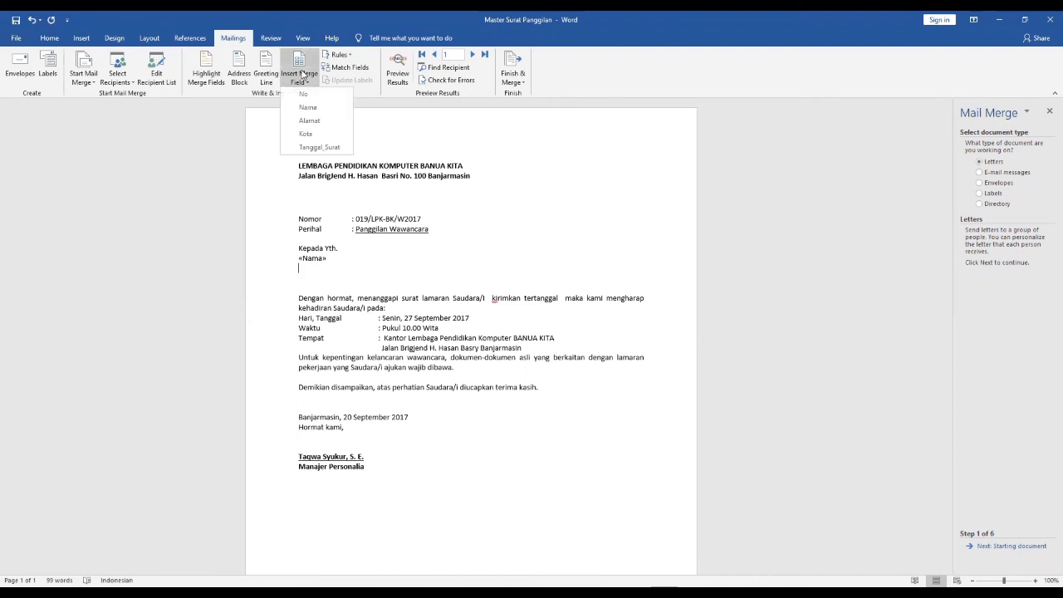
left_click(310, 121)
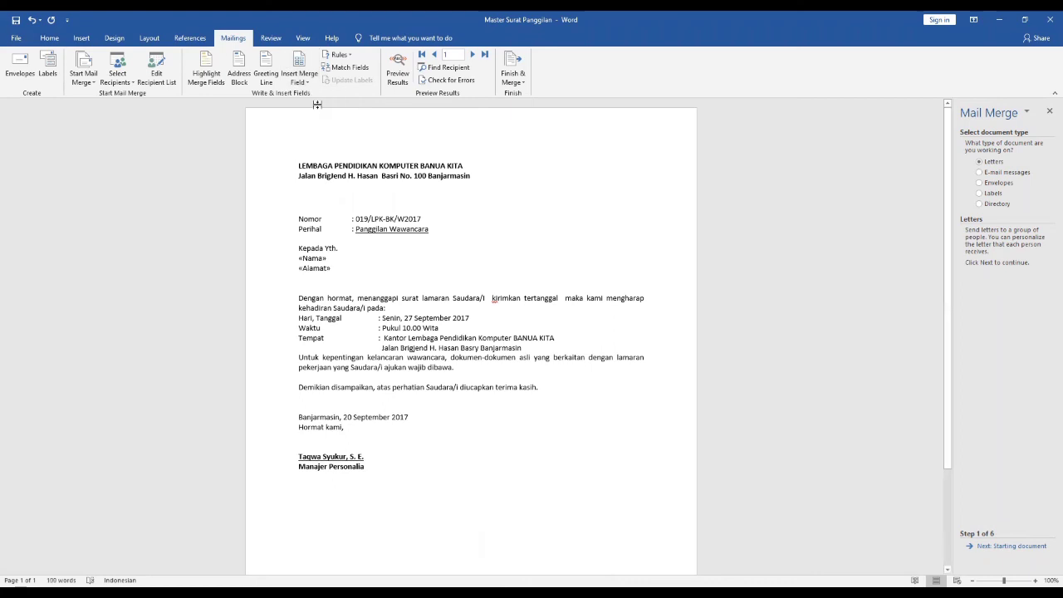
- Insert the Kota merge field on a new line below Alamat and remove one blank line before the opening paragraph
key("Return")
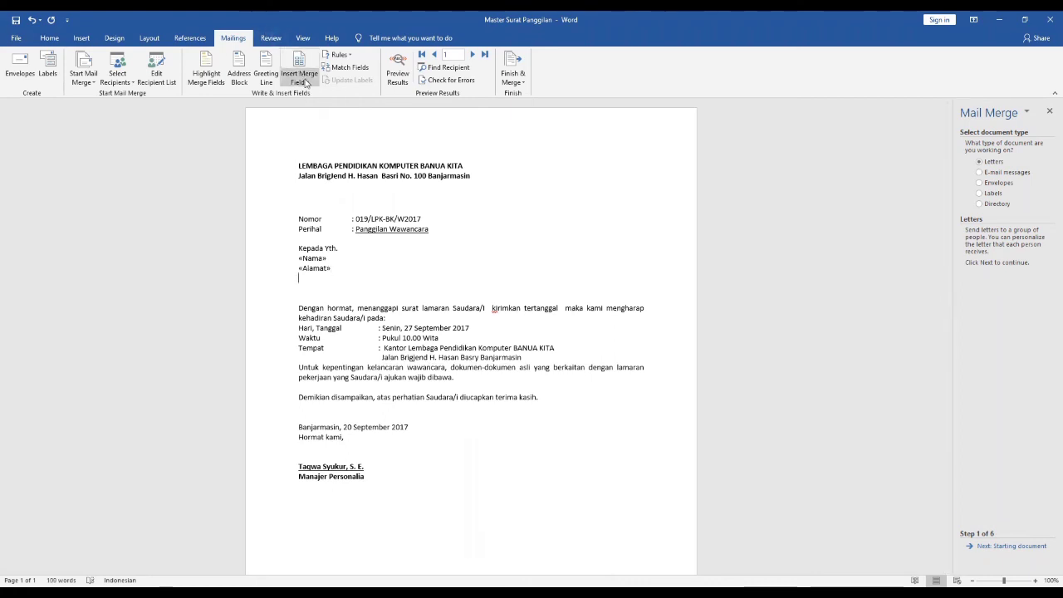
left_click(307, 85)
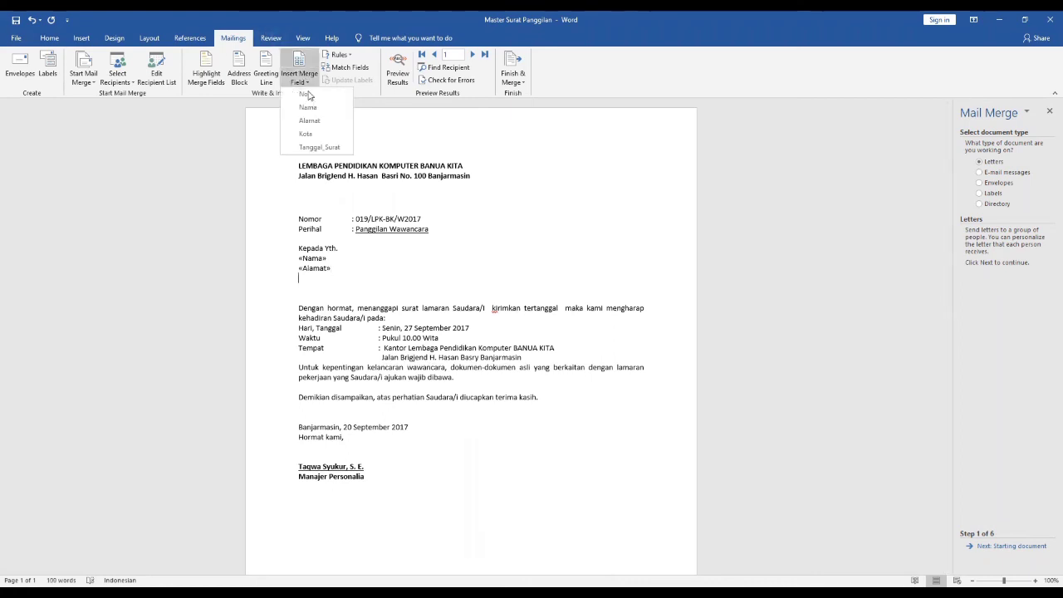
left_click(305, 135)
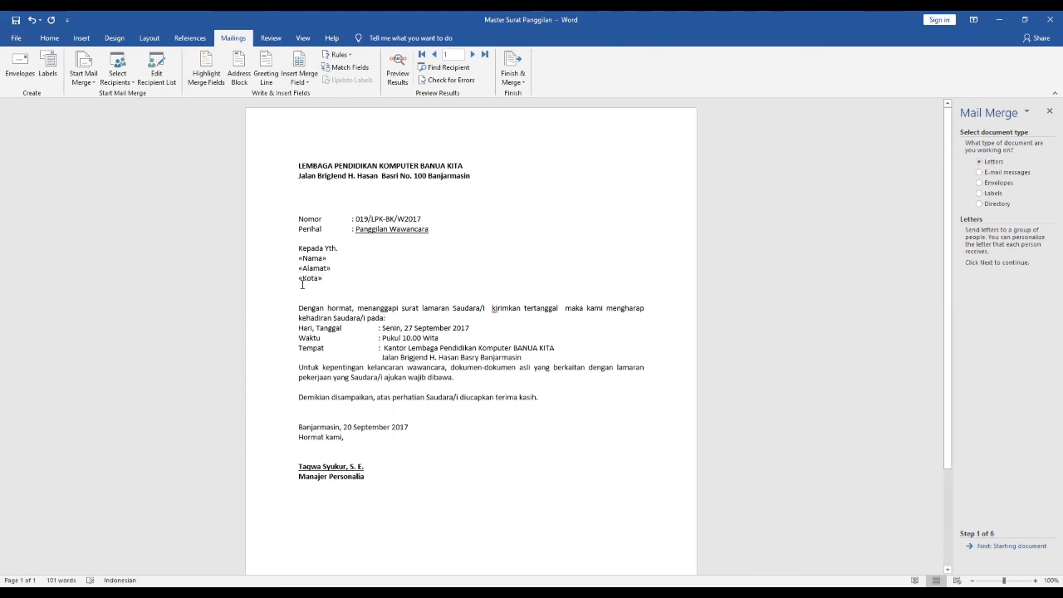
key("Delete")
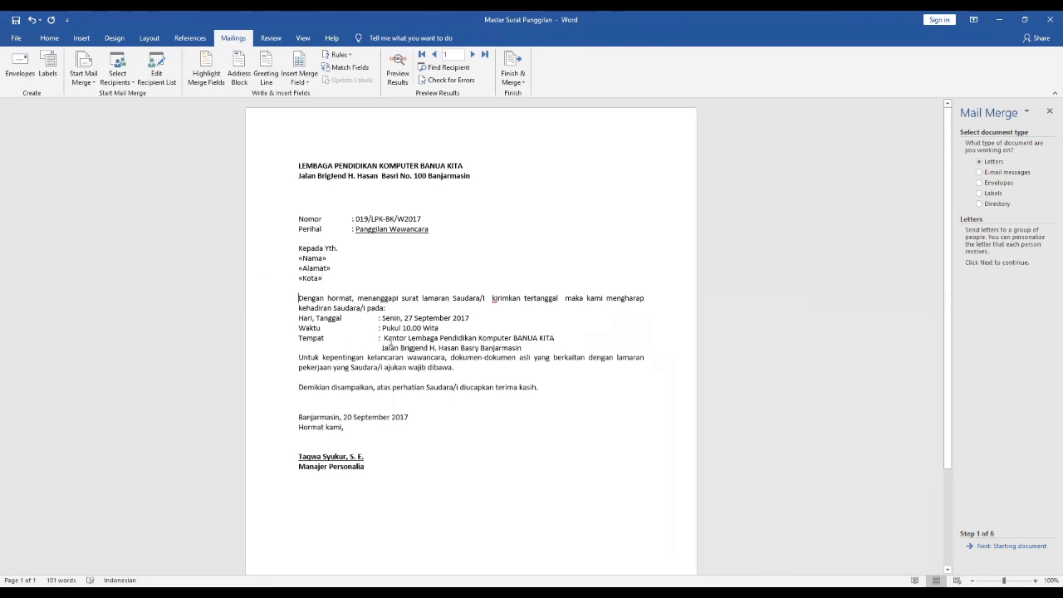
- In the opening paragraph, insert the Nama merge field after "Saudara/i" and the Tanggal_Surat field after "tertanggal"
left_click(488, 296)
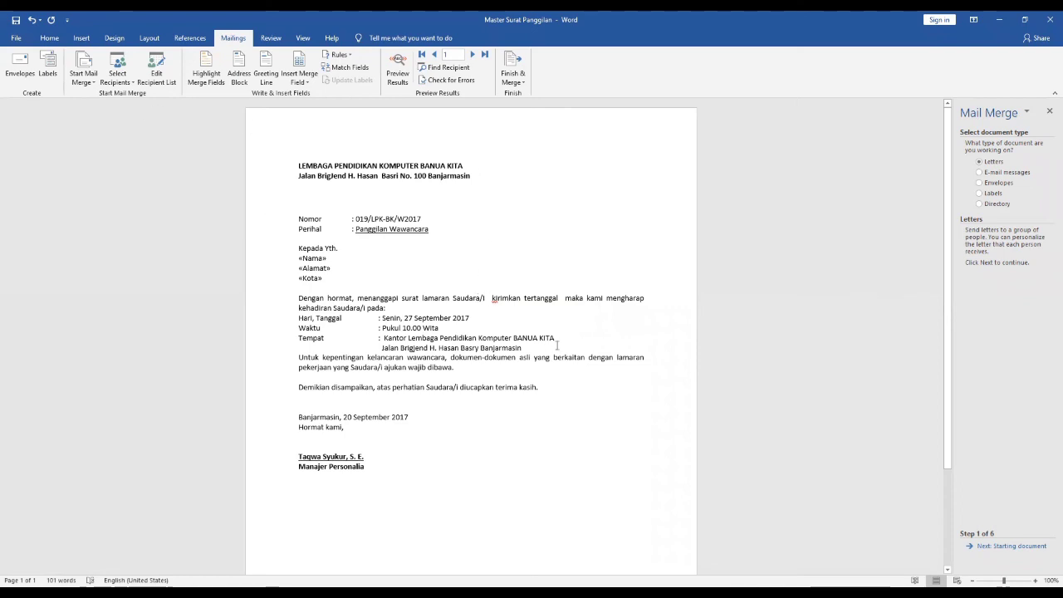
left_click(309, 67)
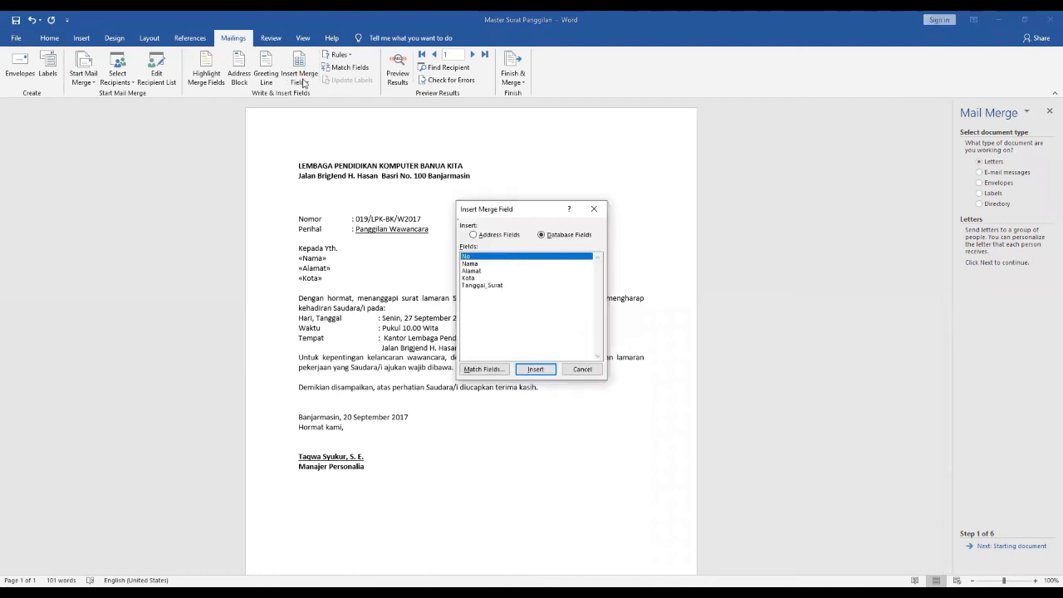
left_click(416, 183)
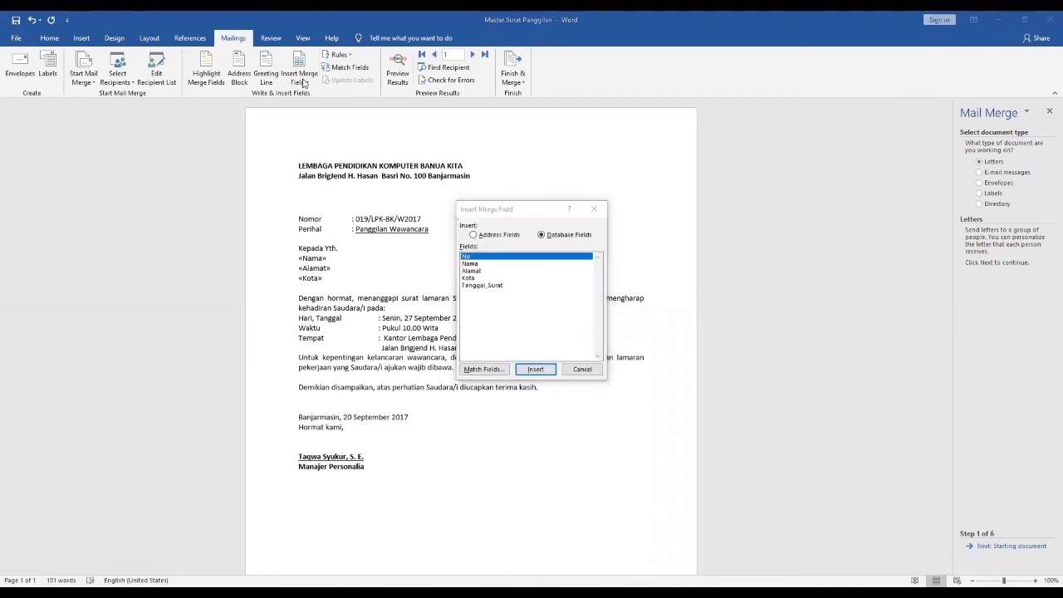
left_click(480, 263)
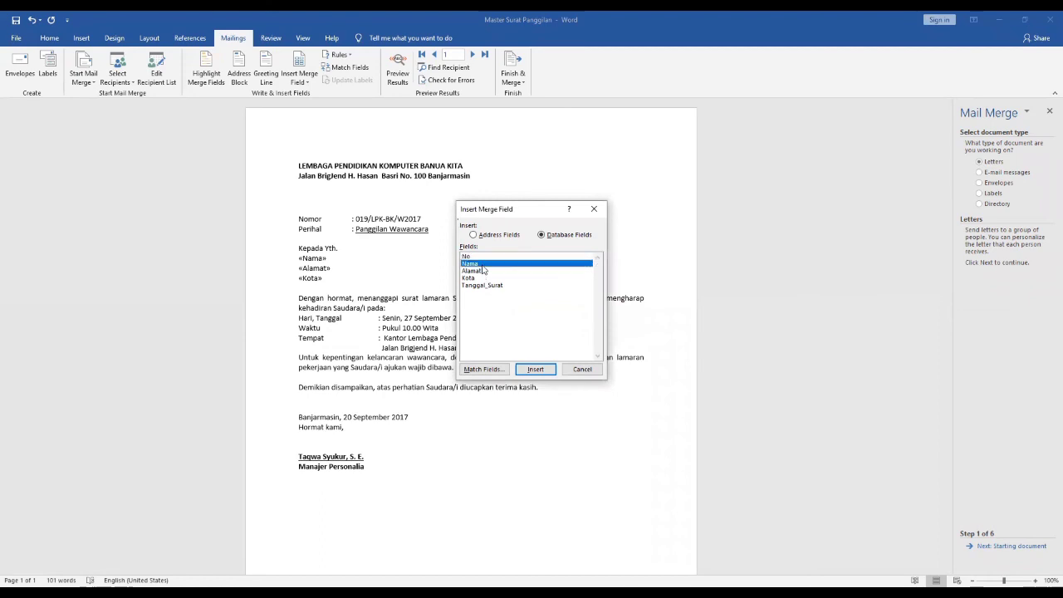
left_click(535, 369)
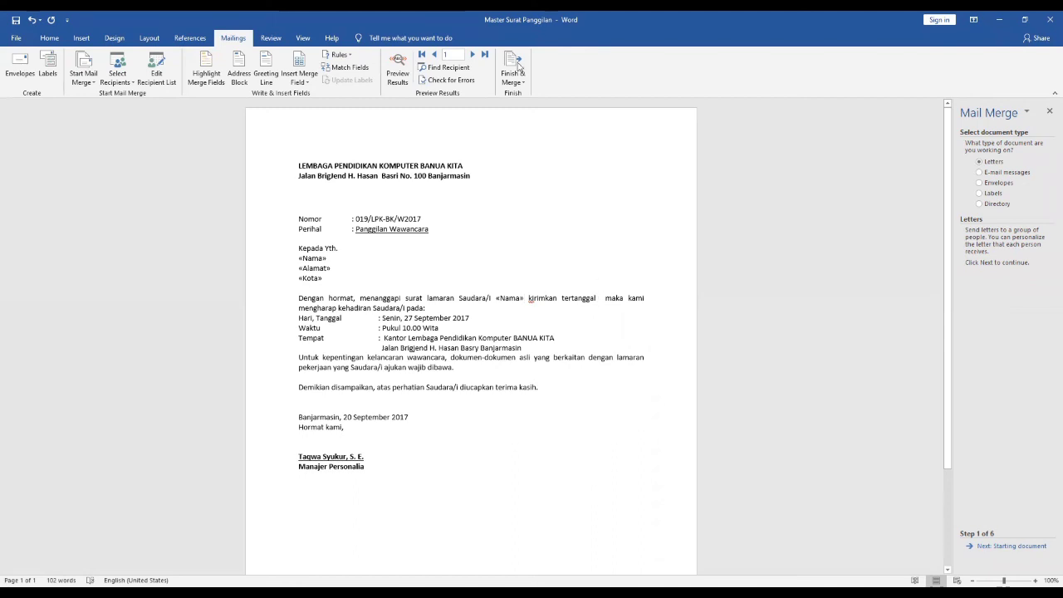
left_click(301, 83)
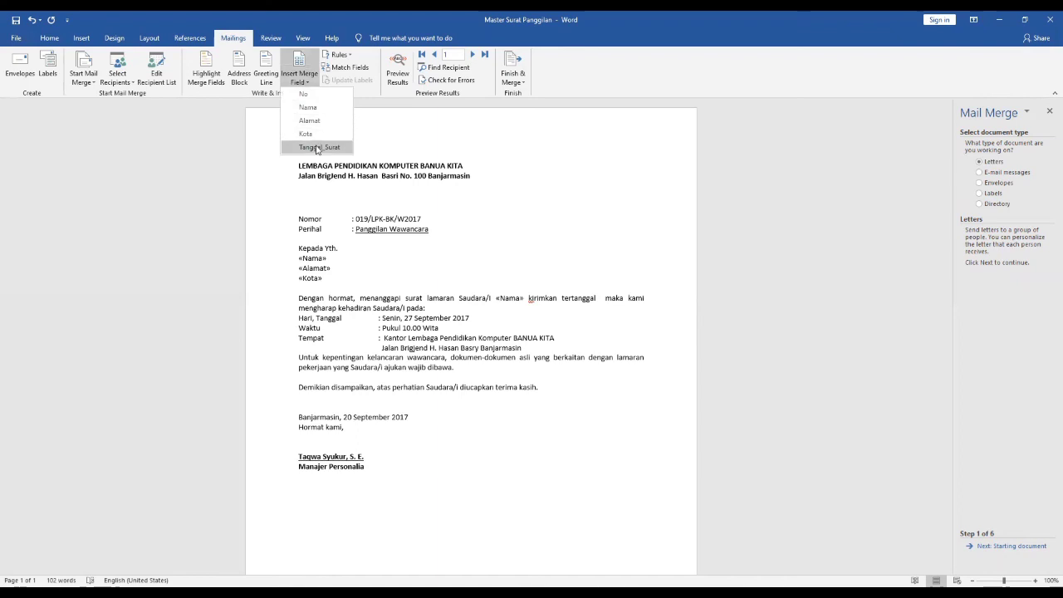
left_click(316, 148)
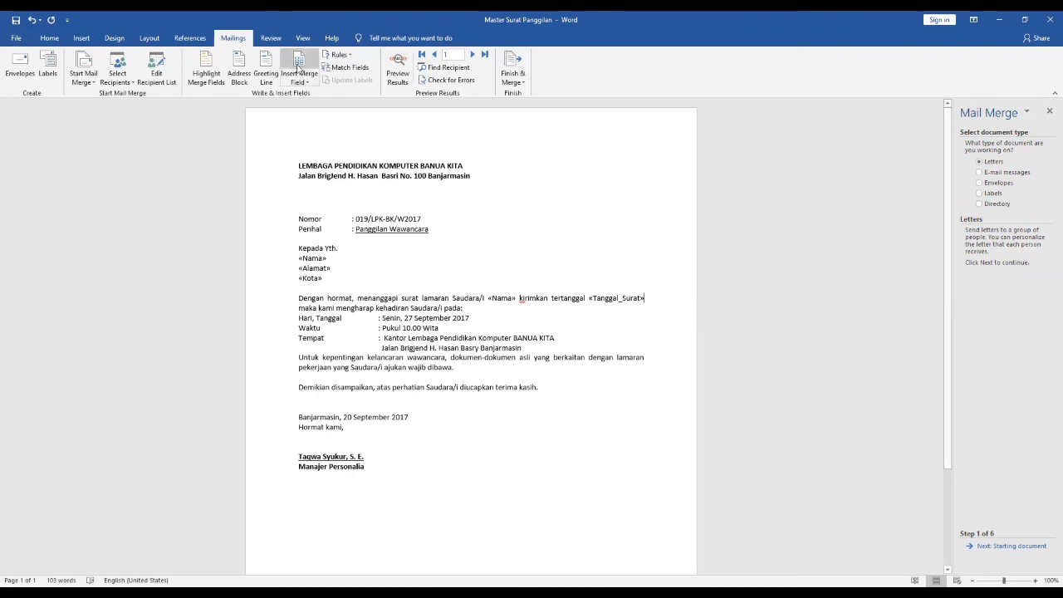
- Finish the merge by generating editable individual letters for all records in a new document
left_click(508, 72)
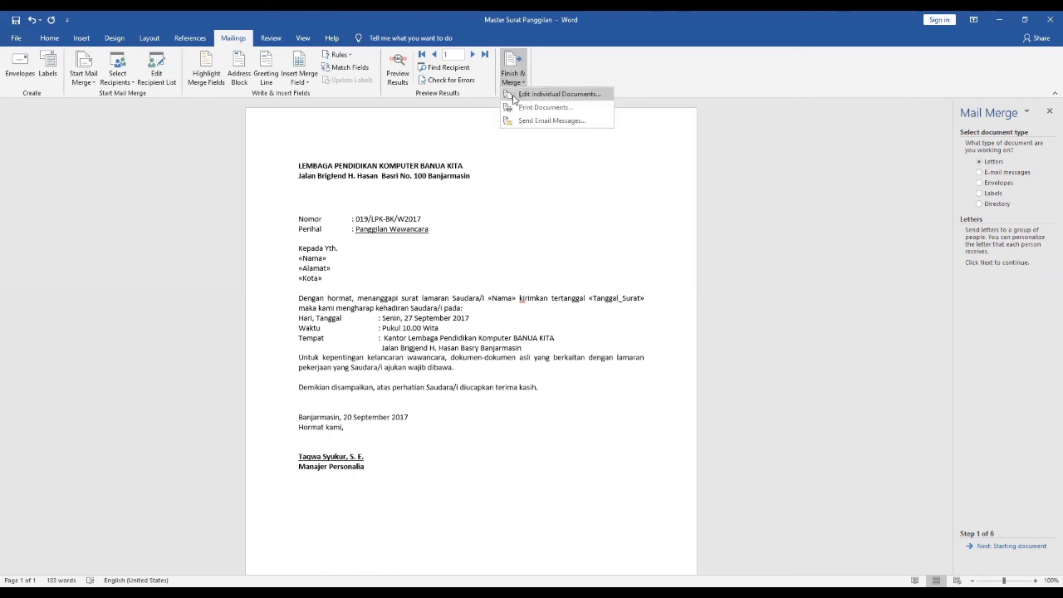
left_click(513, 96)
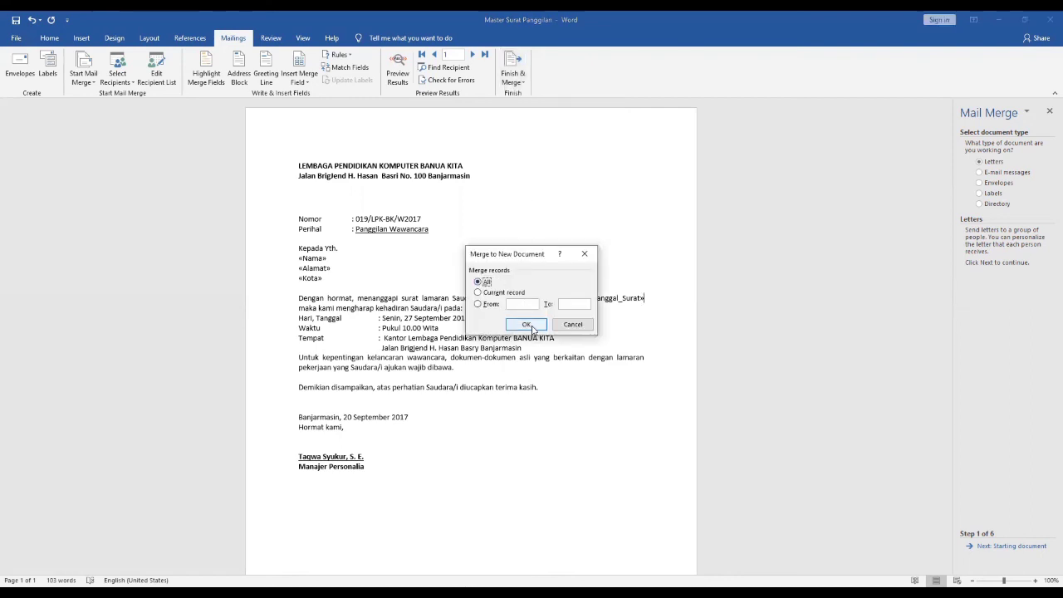
left_click(531, 324)
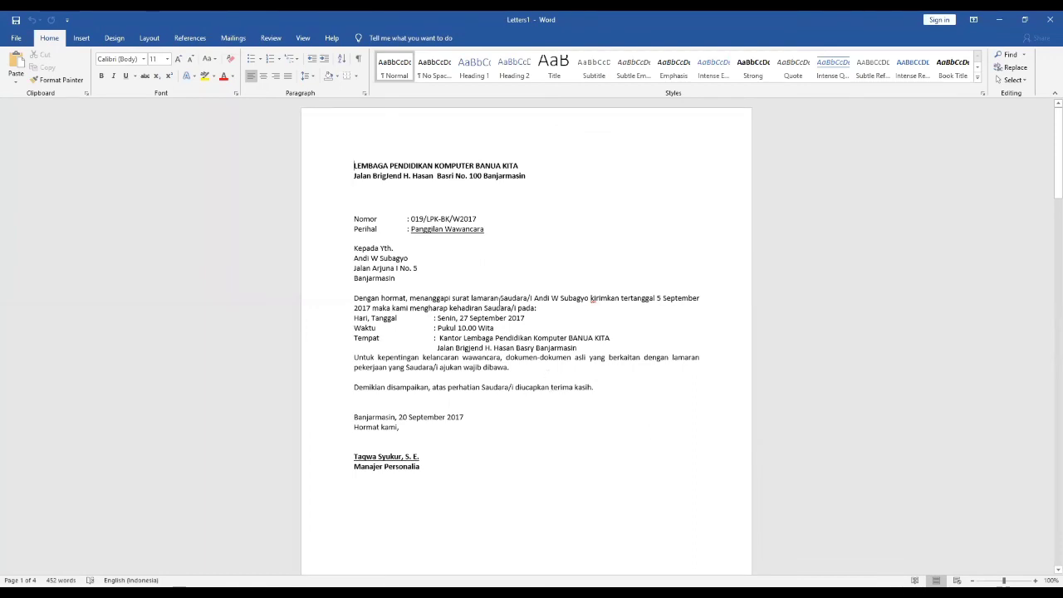
- Examine the merged letters, checking the recipient details on each page, and return to the beginning of the document
scroll(499, 301, "down", 4)
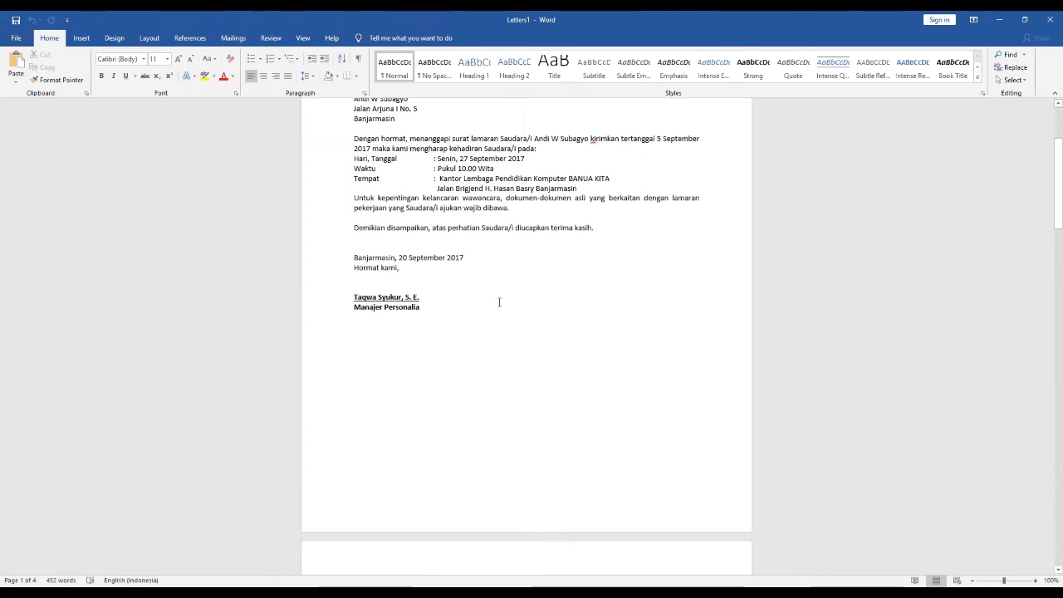
scroll(499, 301, "down", 4)
scroll(499, 302, "down", 2)
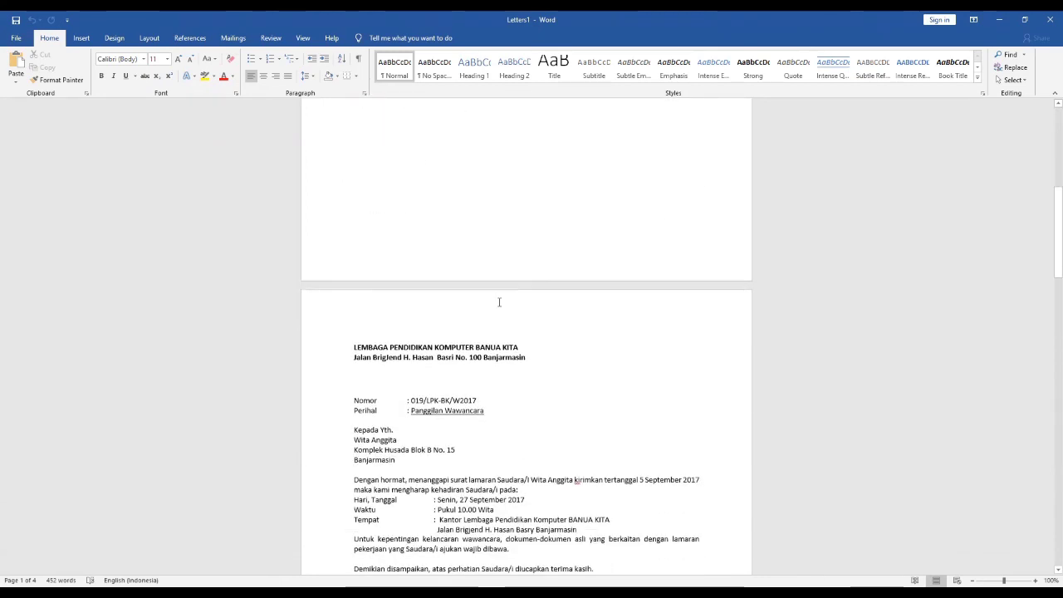
scroll(499, 301, "down", 2)
scroll(499, 301, "down", 1)
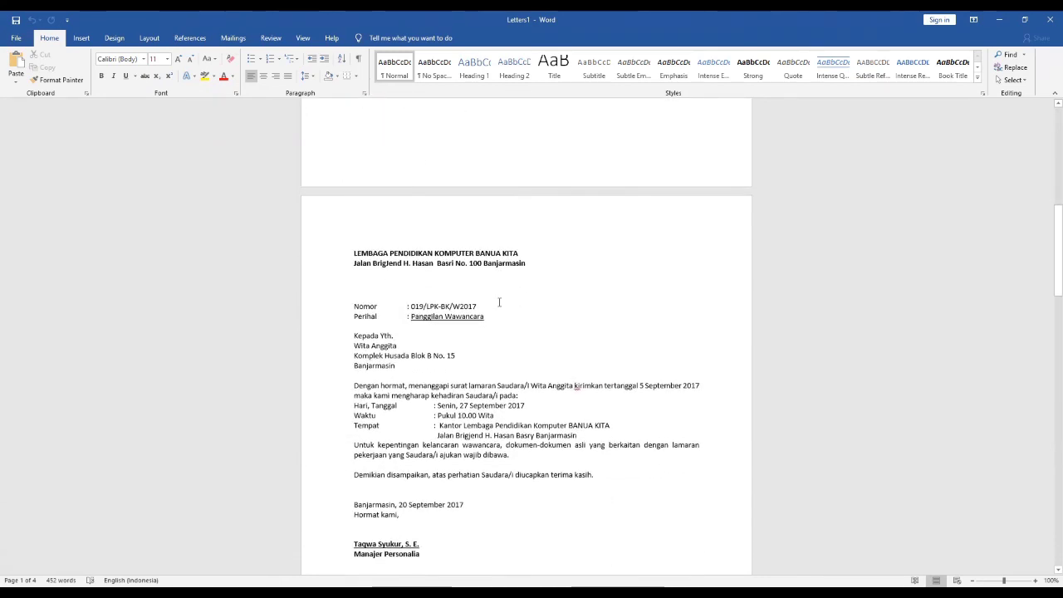
scroll(499, 302, "down", 3)
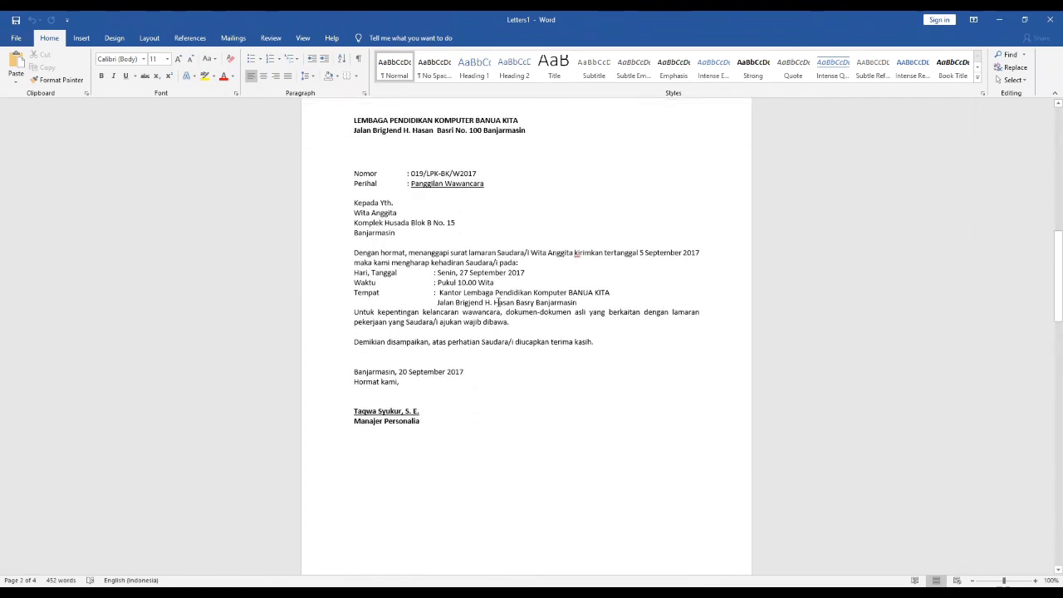
scroll(496, 302, "down", 3)
scroll(497, 302, "up", 14)
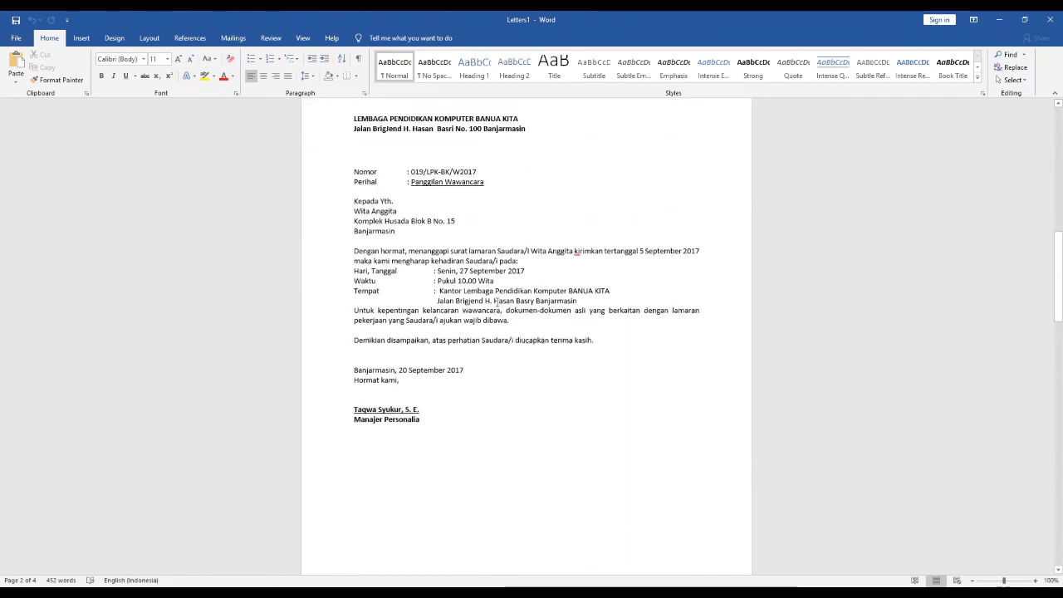
key("ctrl+Home")
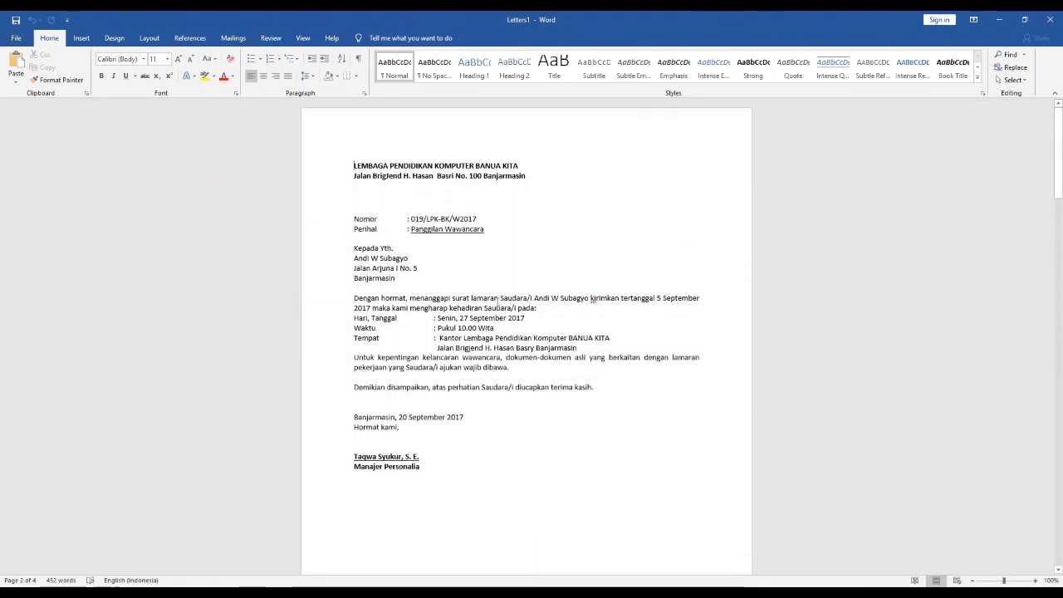
- Save the merged letters as a Word document named Hasil Merger Surat Panggilan in the APLIKOM_2021 folder
left_click(15, 39)
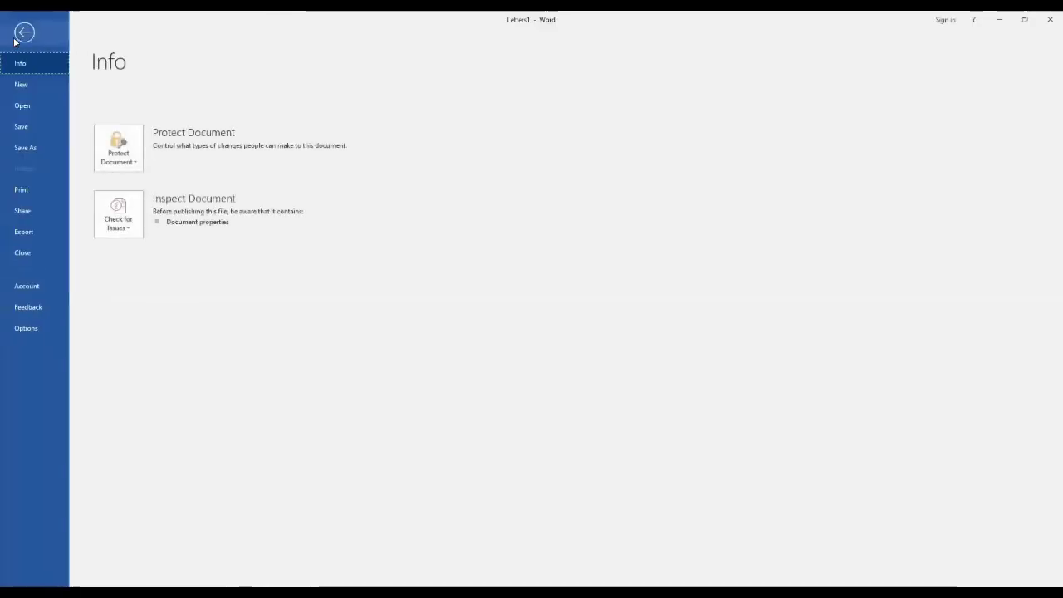
left_click(25, 149)
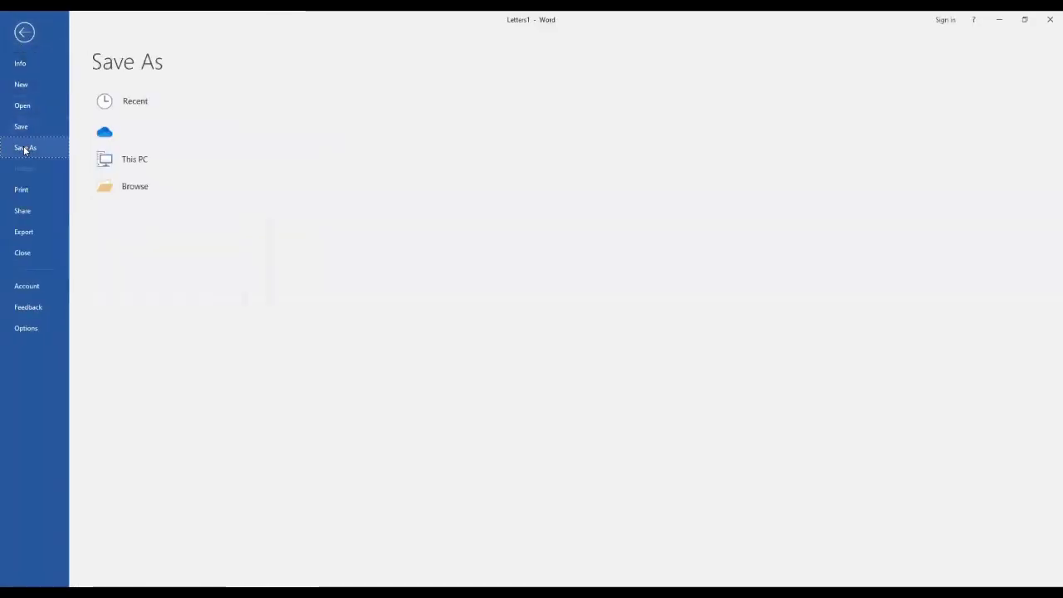
left_click(333, 141)
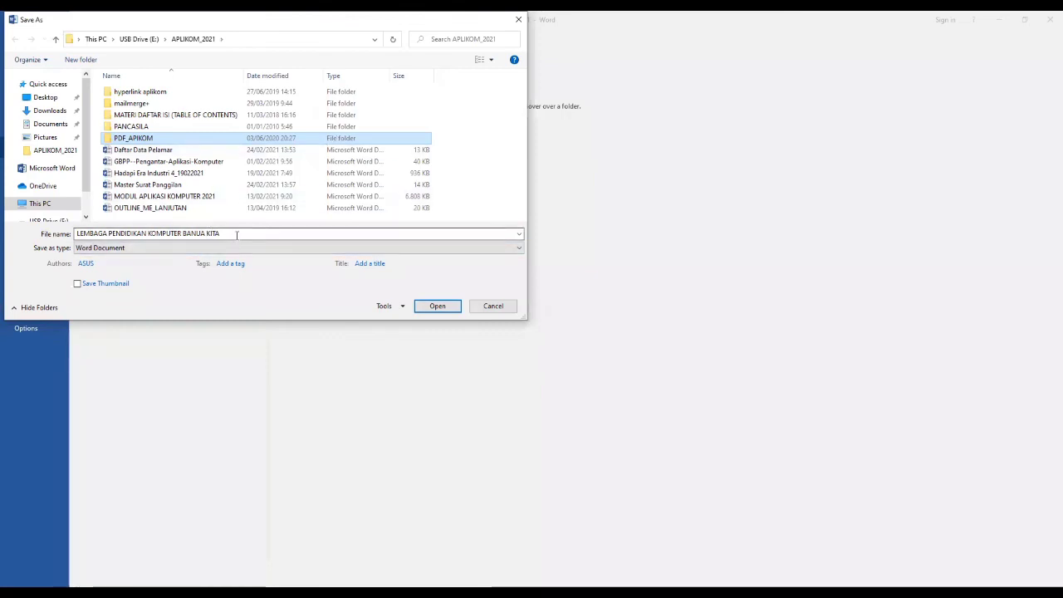
left_click(230, 235)
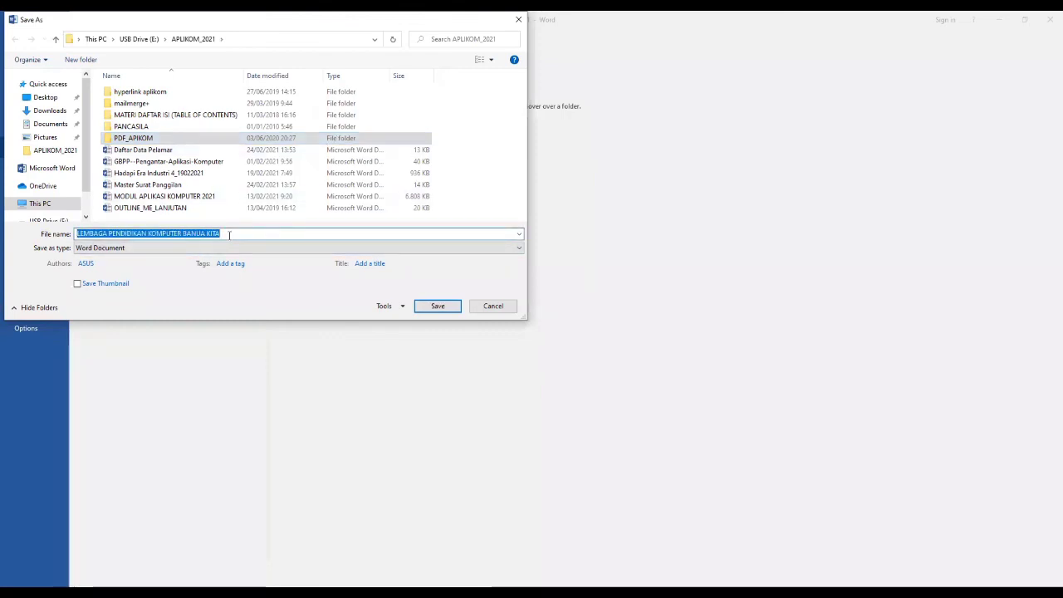
type("h")
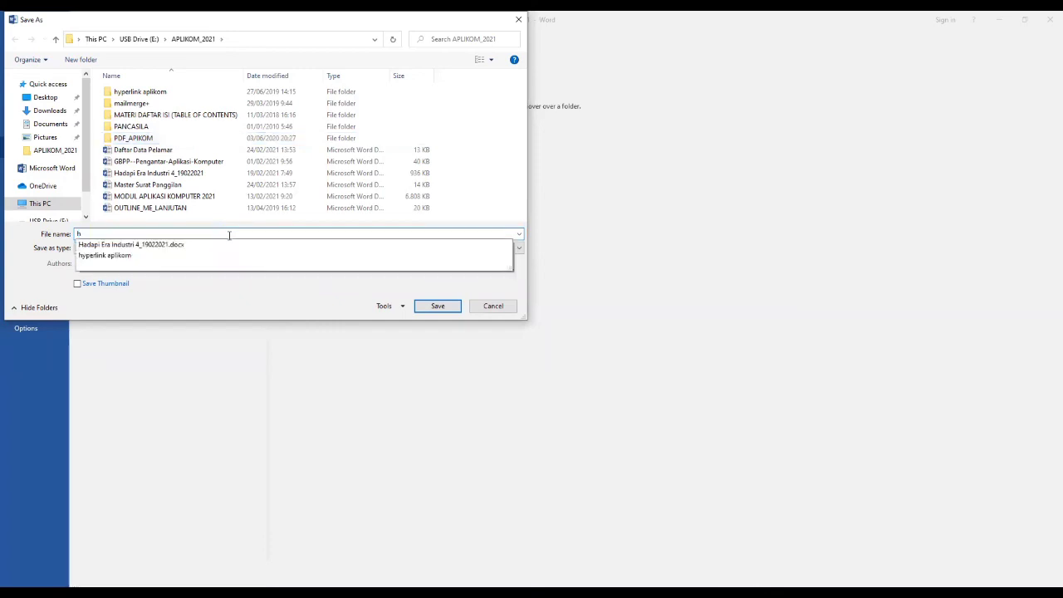
key("BackSpace")
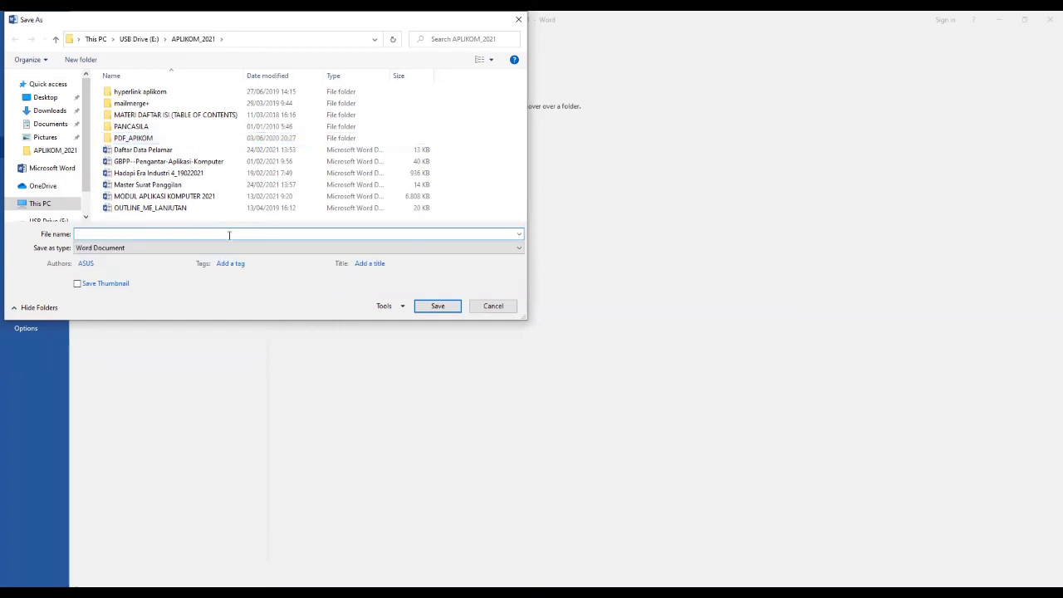
type("Hasil Merger Surat Pa")
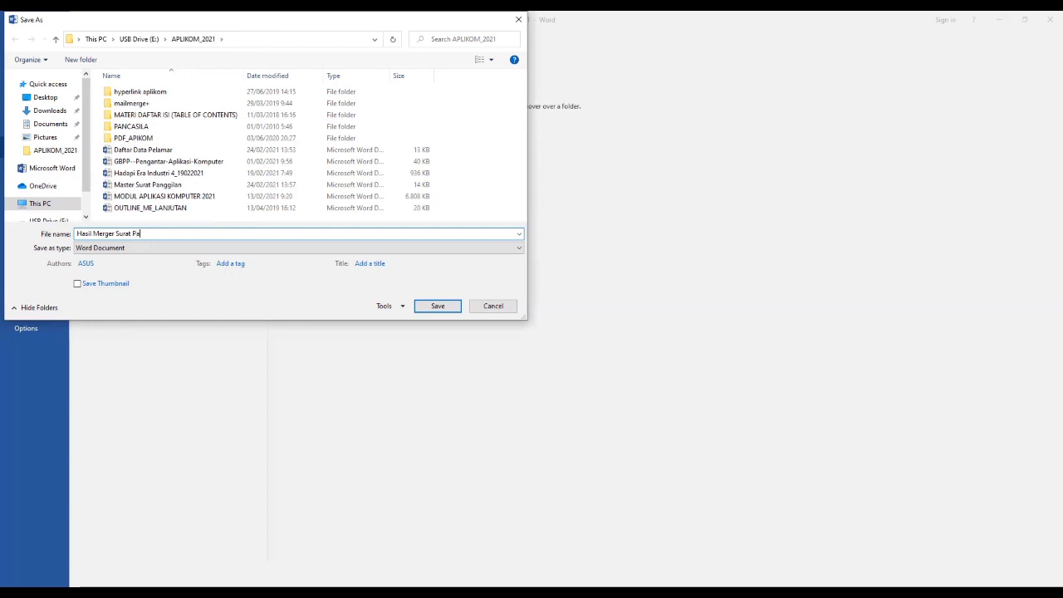
type("nggilan")
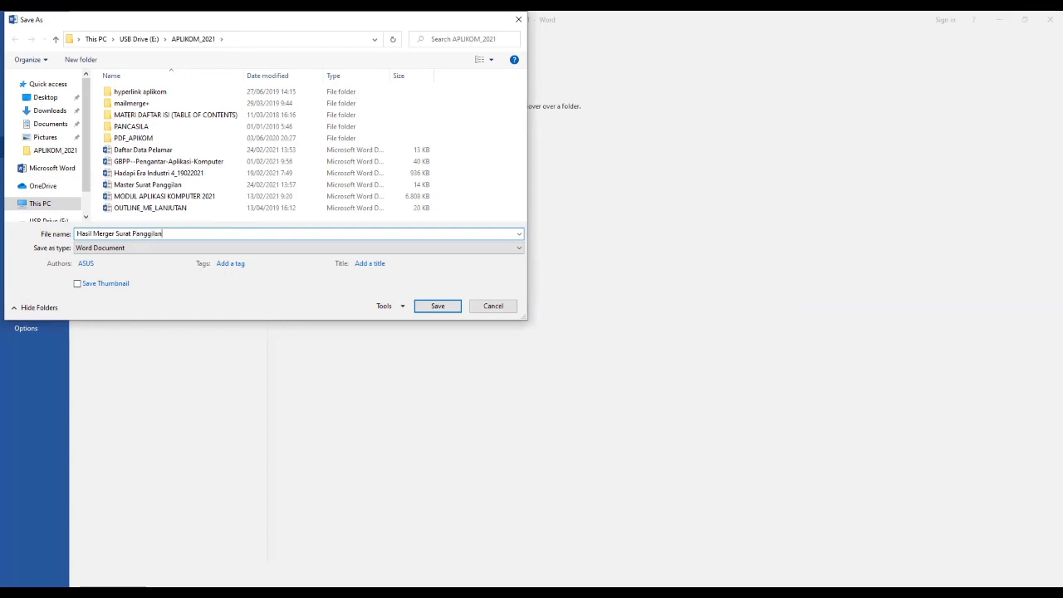
left_click(430, 307)
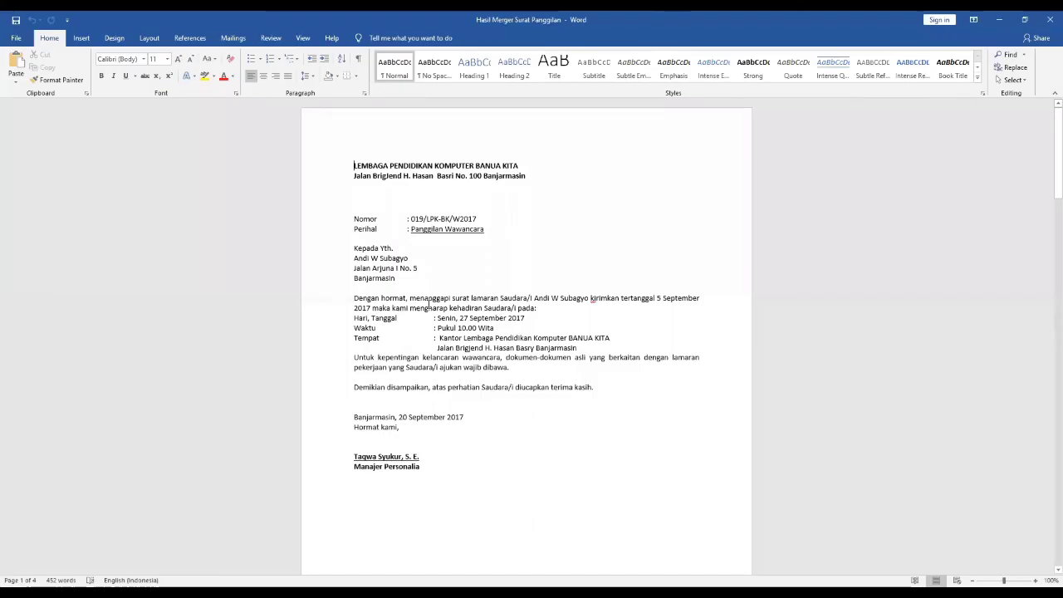